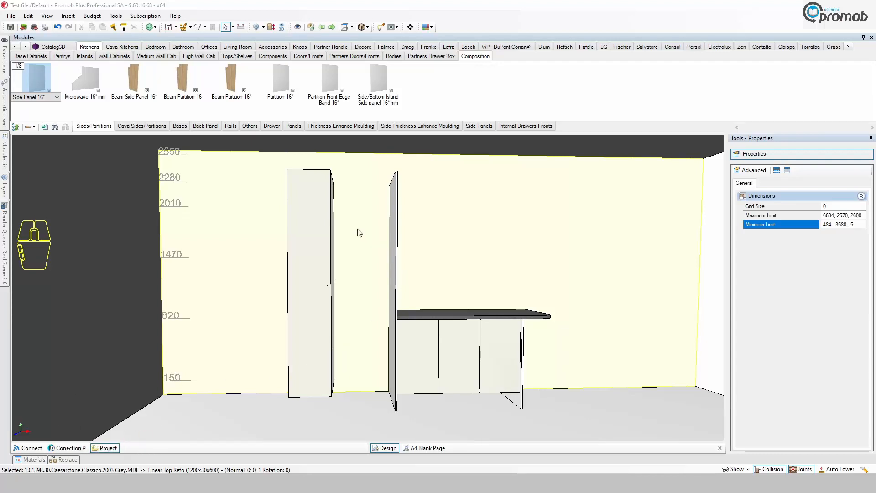
- Check the door opening direction and angle of the tall pantry
left_click(321, 237)
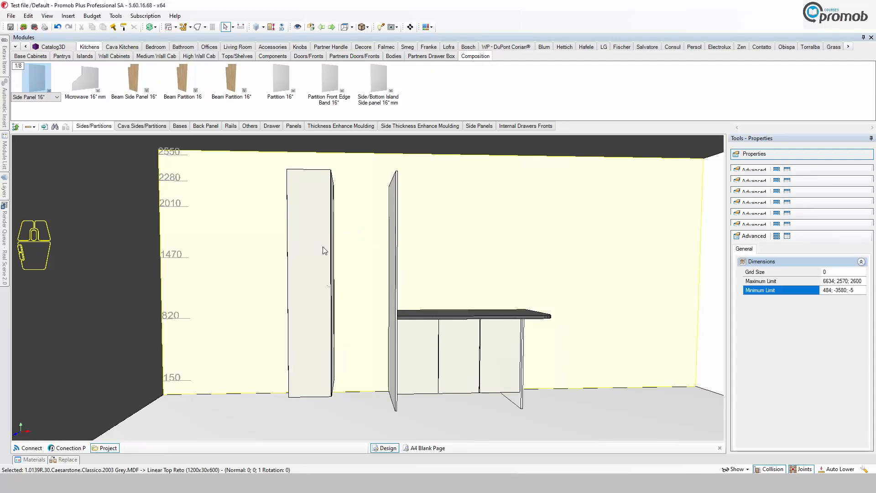
left_click(324, 250)
left_click(770, 209)
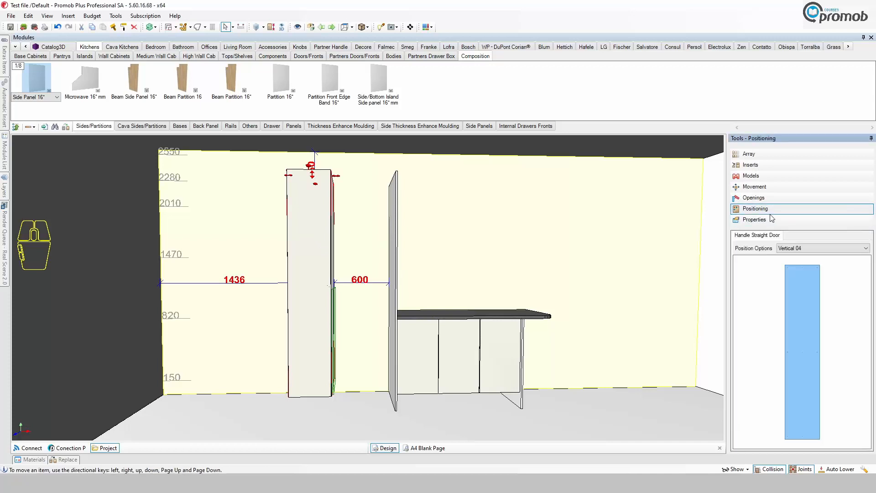
left_click(760, 199)
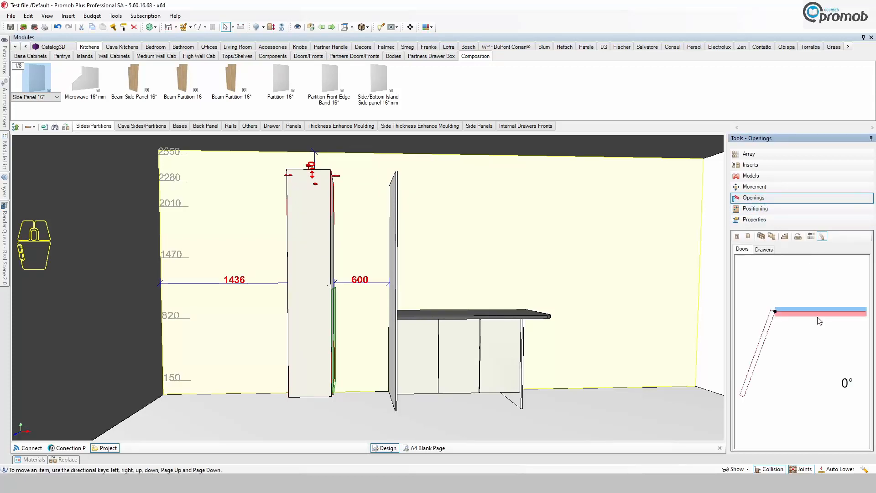
left_click_drag(821, 321, 794, 311)
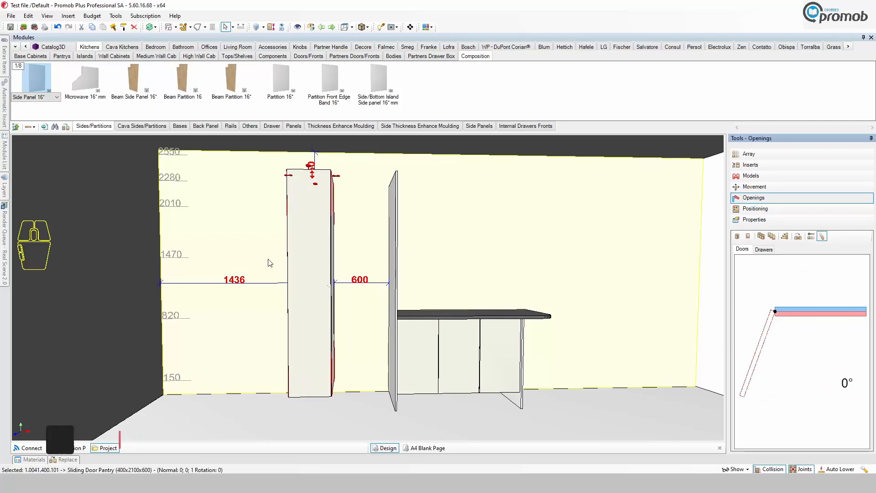
- Mirror the tall sliding door pantry and check its door opening
right_click(305, 251)
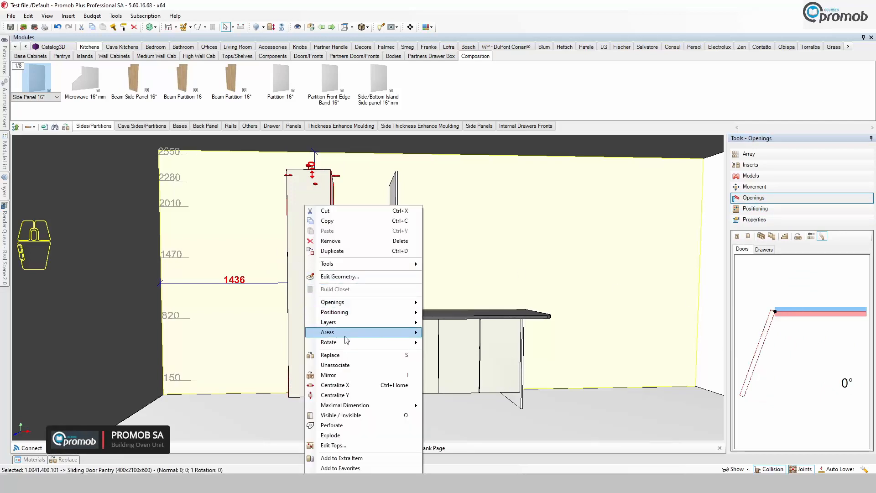
left_click(347, 374)
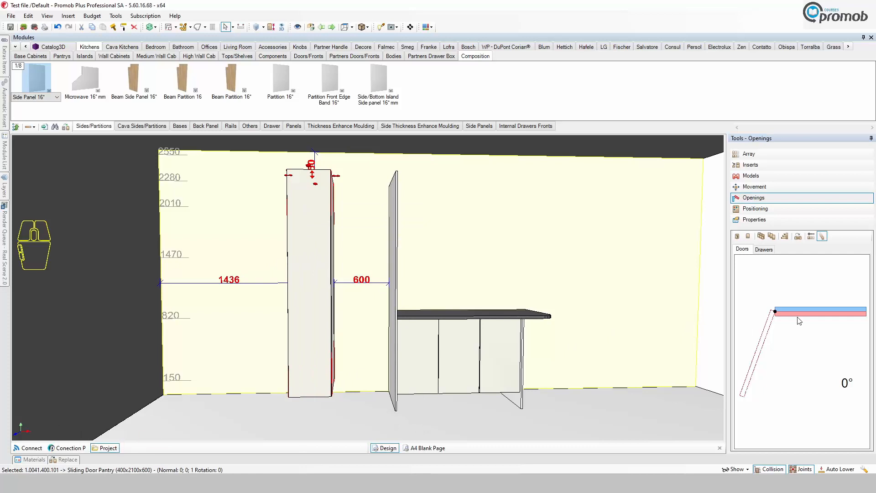
left_click_drag(788, 322, 839, 300)
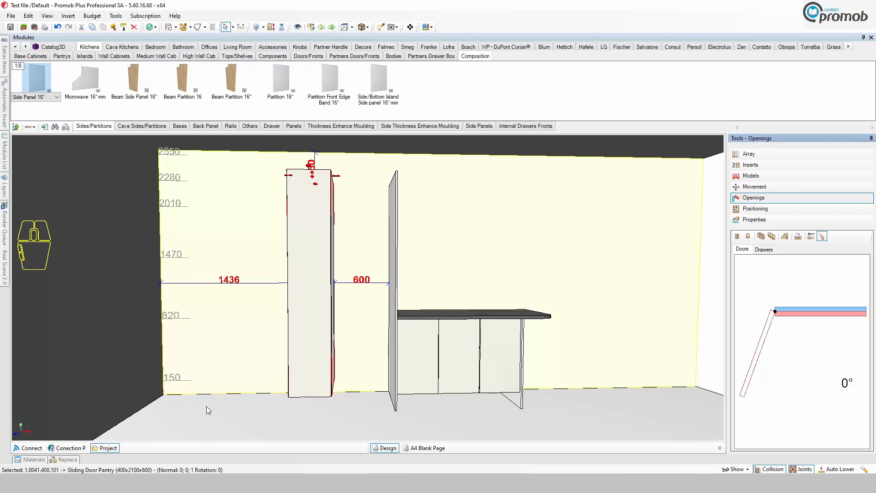
- Start a Cabinet for Appliances kitchen structure on the back wall with Closets Builder, using a maximized window
left_click(235, 218)
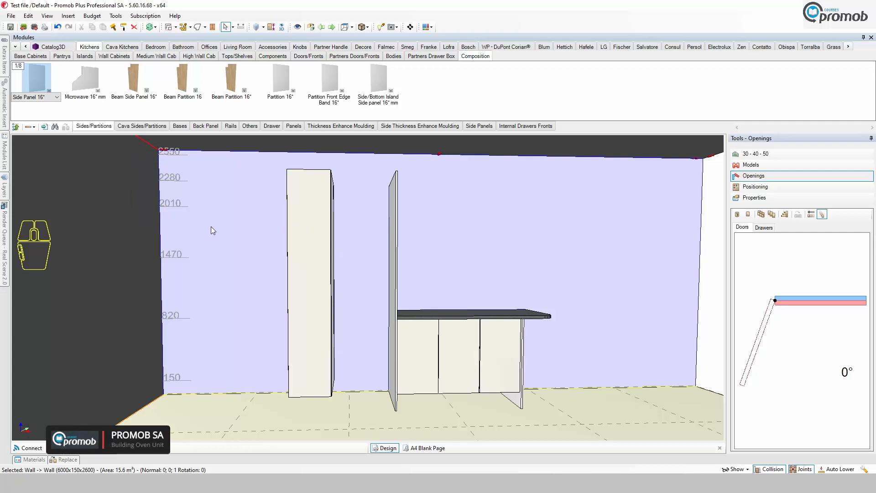
left_click(212, 28)
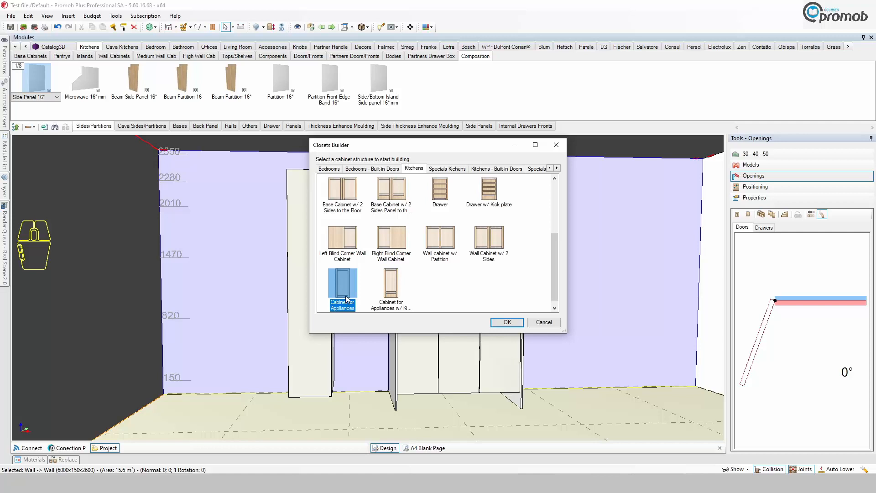
left_click(507, 323)
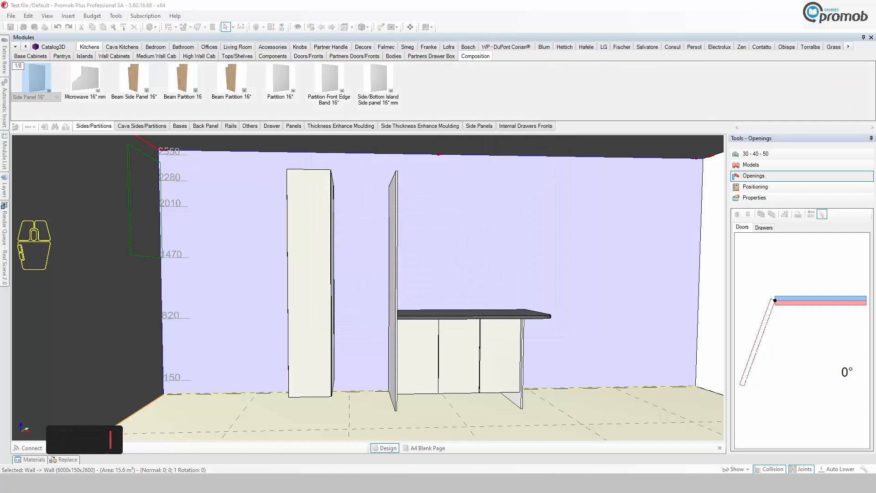
left_click(247, 40)
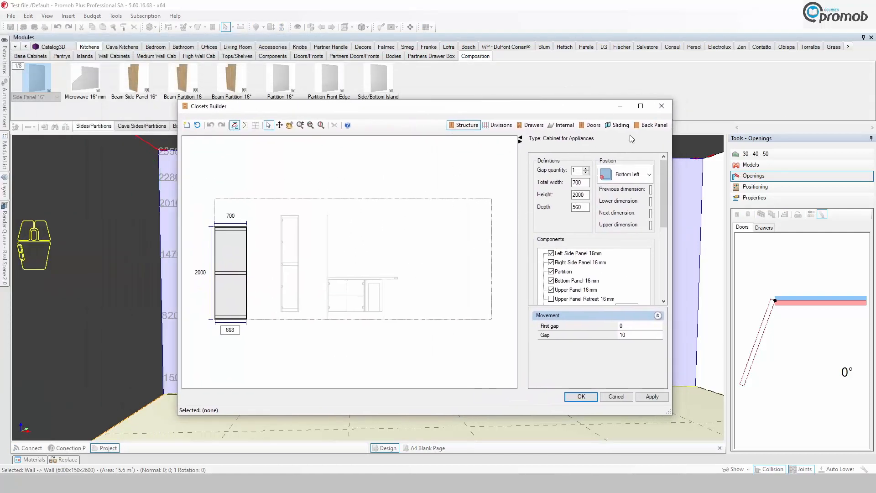
left_click(641, 106)
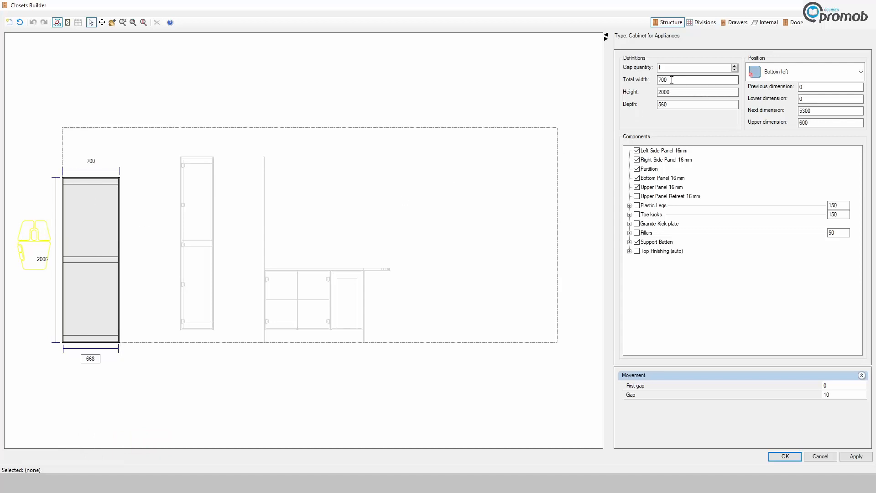
- Set the cabinet's total width to 600 and move it into the gap between the pantry and the tall side panel
left_click_drag(673, 80, 647, 80)
type("600")
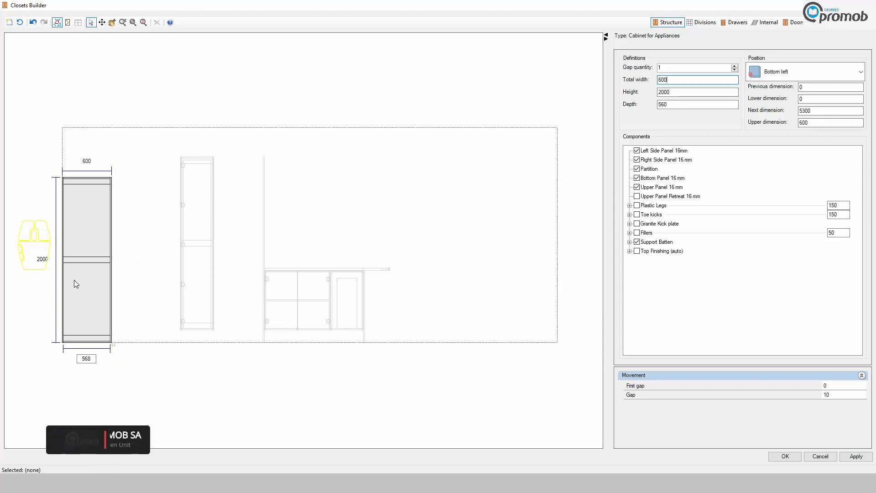
left_click_drag(75, 280, 224, 268)
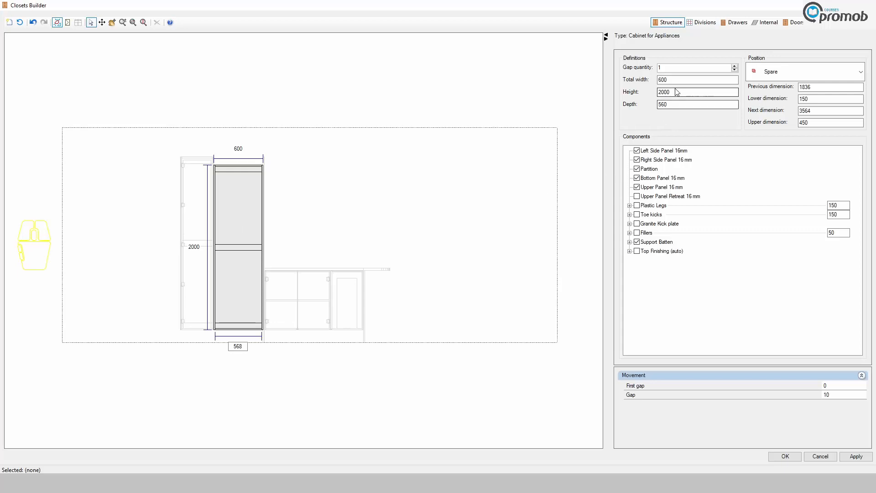
- Set the appliance cabinet's height to 2100 and its depth to 600
left_click_drag(677, 92, 650, 95)
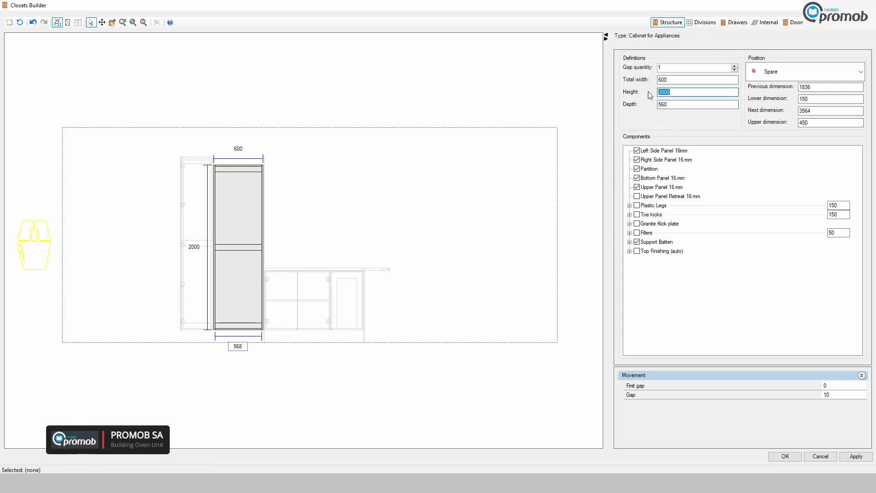
type("2100")
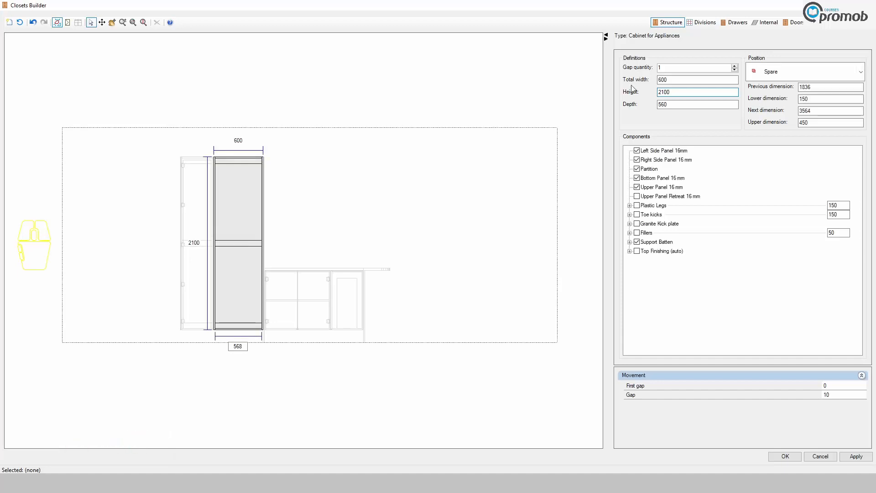
left_click_drag(677, 104, 649, 108)
type("600")
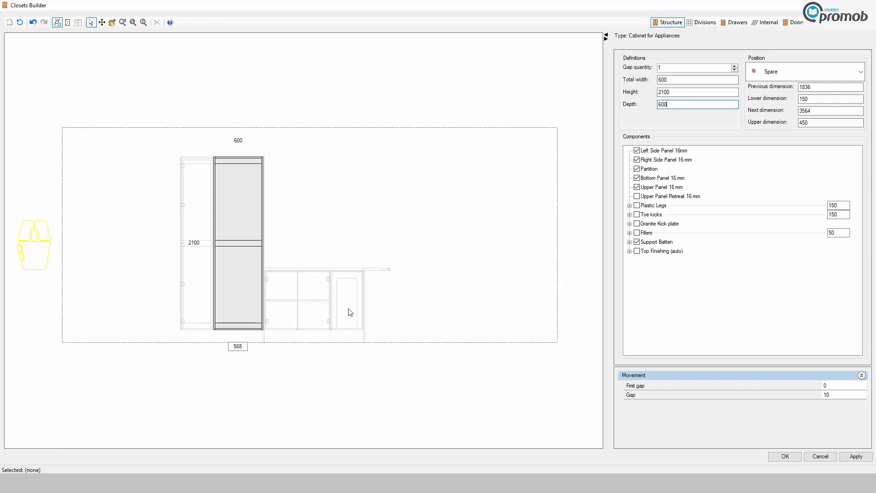
- Insert a horizontal Fixed w/ Rear Retreat 16 mm shelf without front retreat about 470 mm above the cabinet's bottom panel
left_click(704, 23)
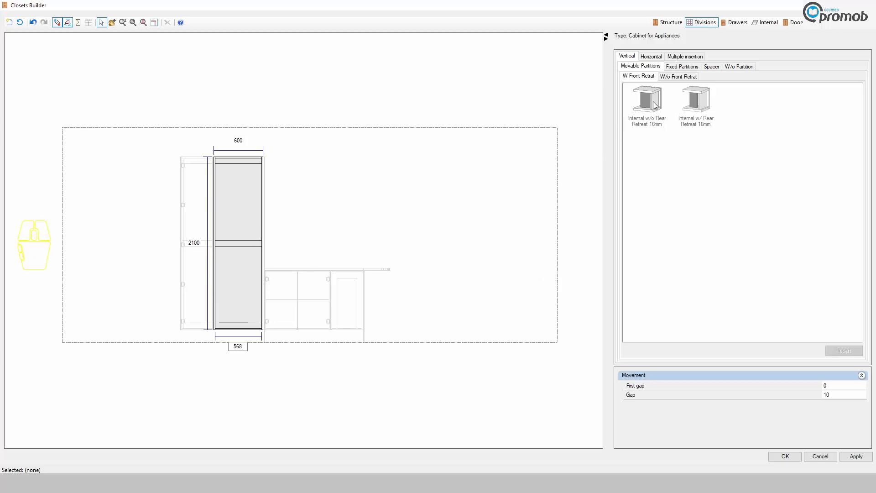
left_click(652, 58)
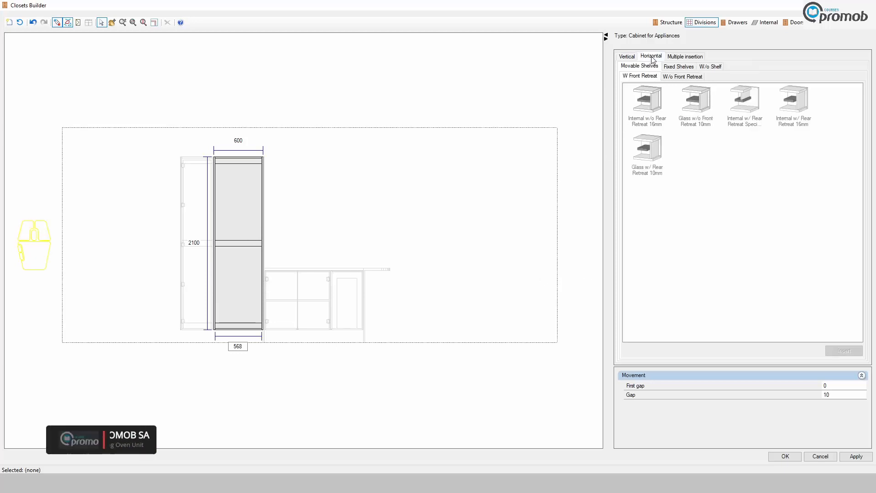
left_click(683, 68)
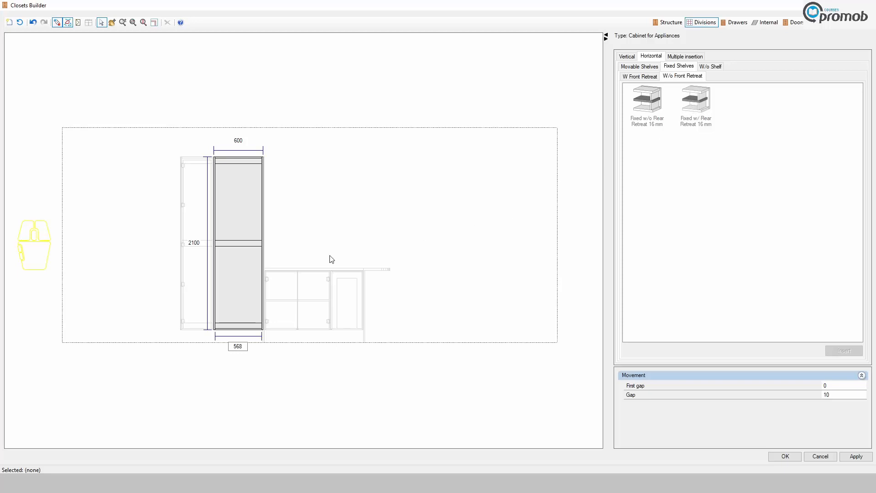
left_click(240, 271)
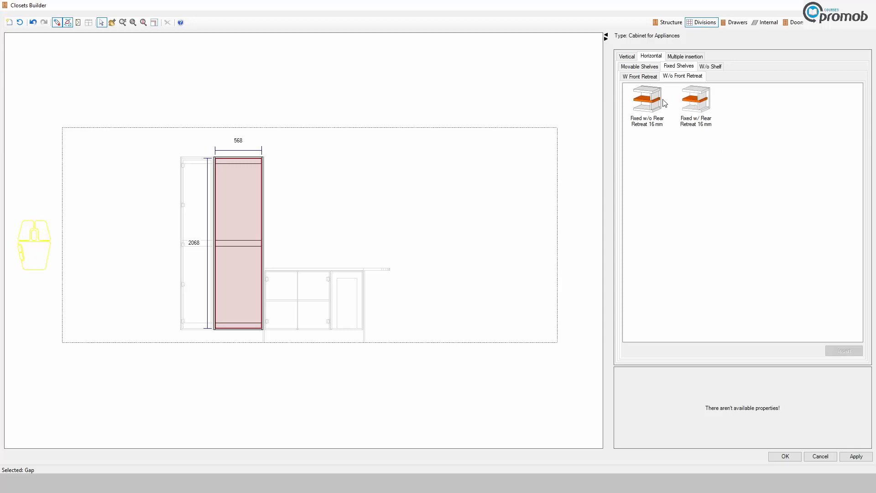
left_click(696, 98)
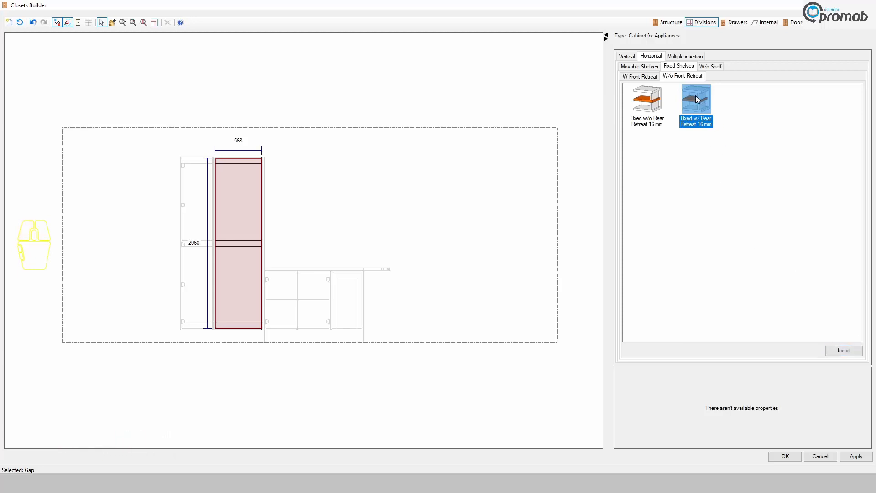
left_click_drag(701, 101, 250, 290)
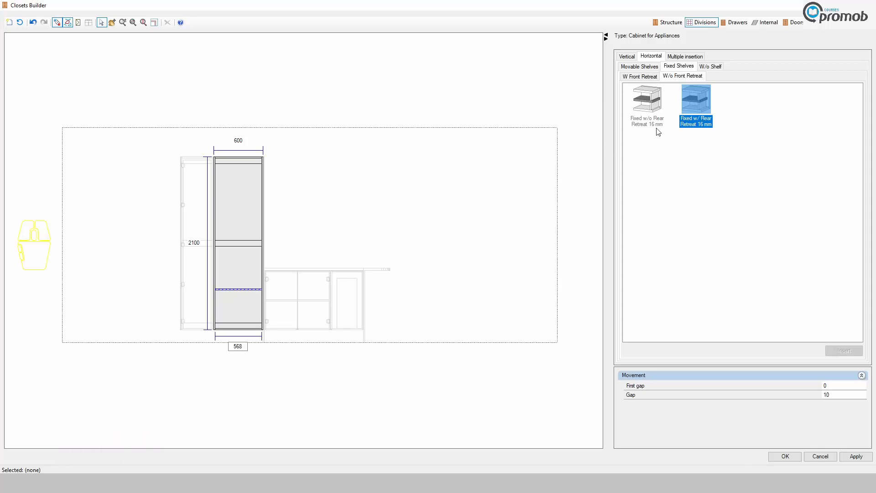
- Insert two more Fixed w/ Rear Retreat 16 mm shelves, about 1000 and 1420 mm above the bottom panel
left_click(696, 100)
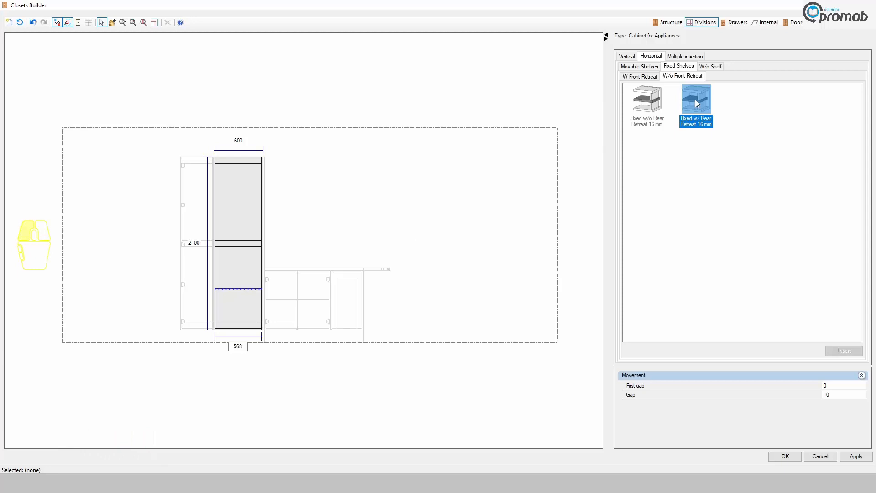
left_click(245, 207)
left_click_drag(693, 103, 251, 248)
left_click(252, 182)
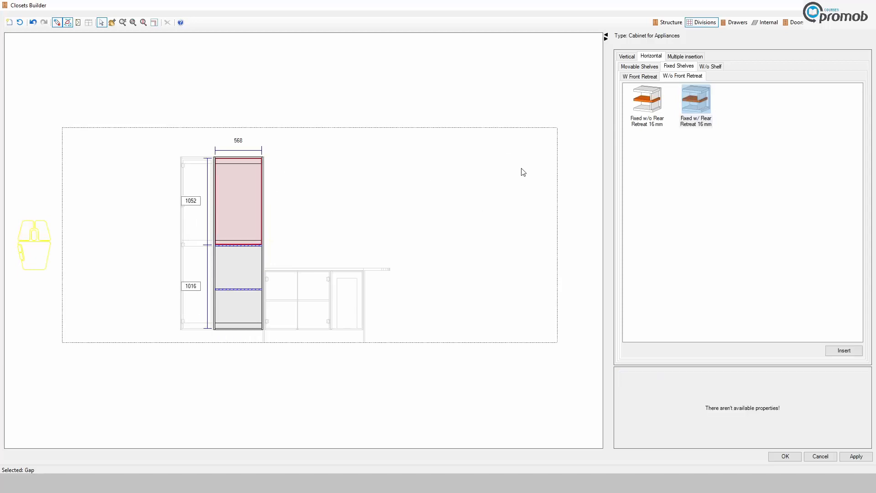
left_click_drag(678, 108, 252, 218)
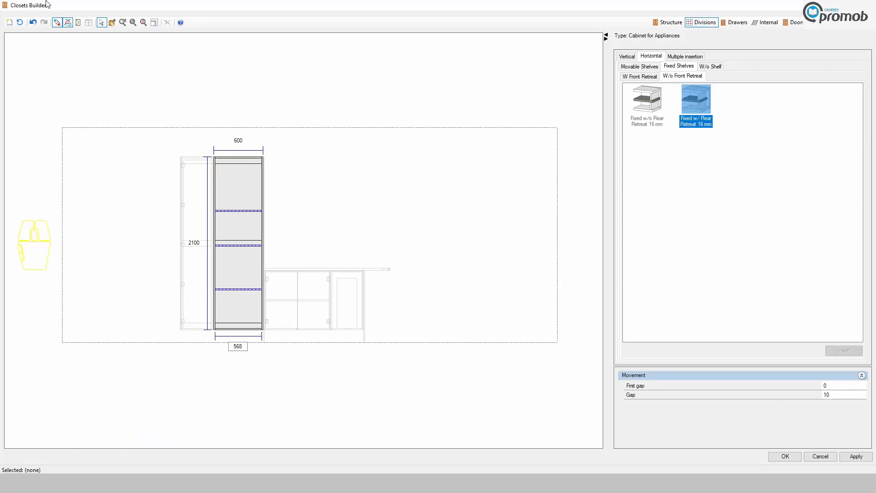
- Set the lowest shelf's gap above the bottom panel to 600
left_click(237, 291)
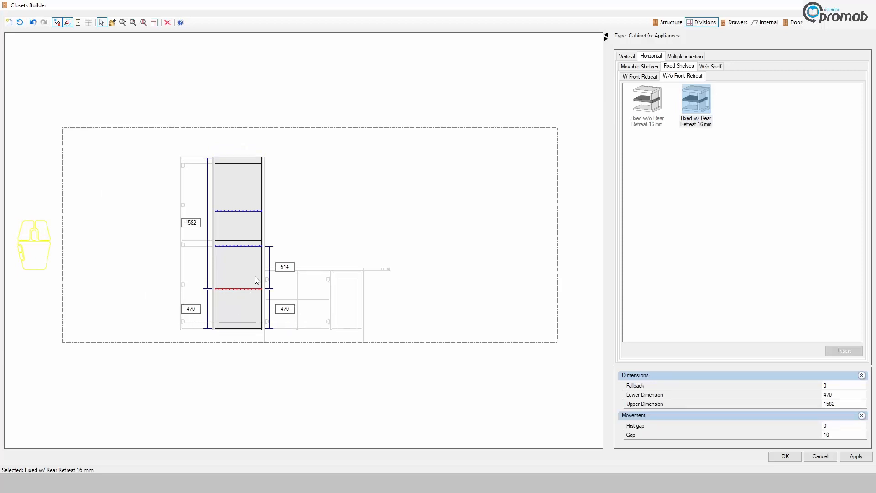
double_click(285, 309)
type("600")
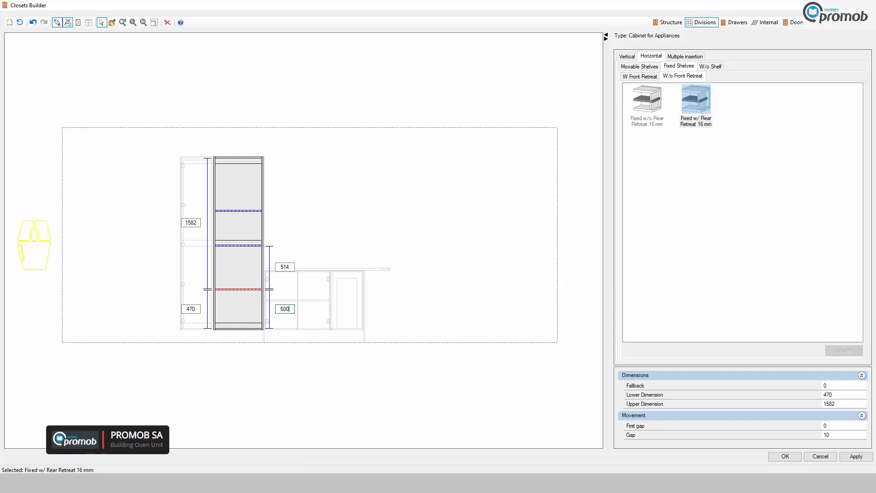
key("Return")
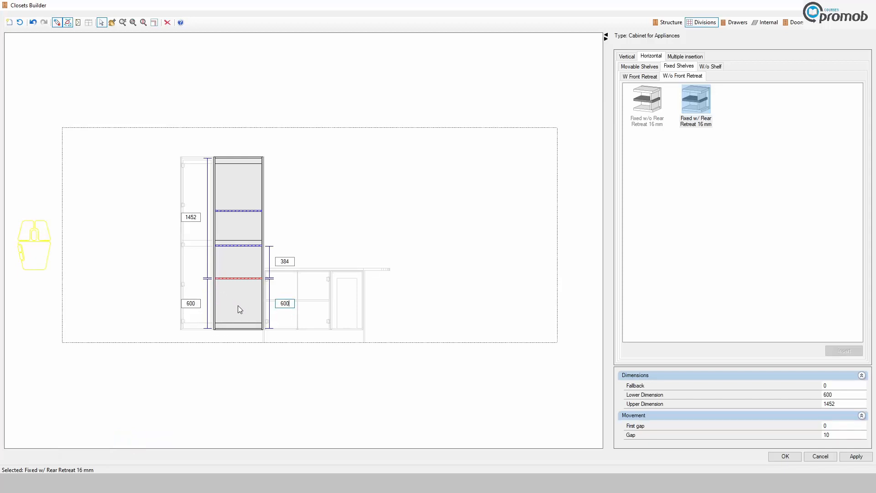
- Set the gap between the lowest shelf and the middle shelf to 600
left_click(242, 245)
double_click(285, 261)
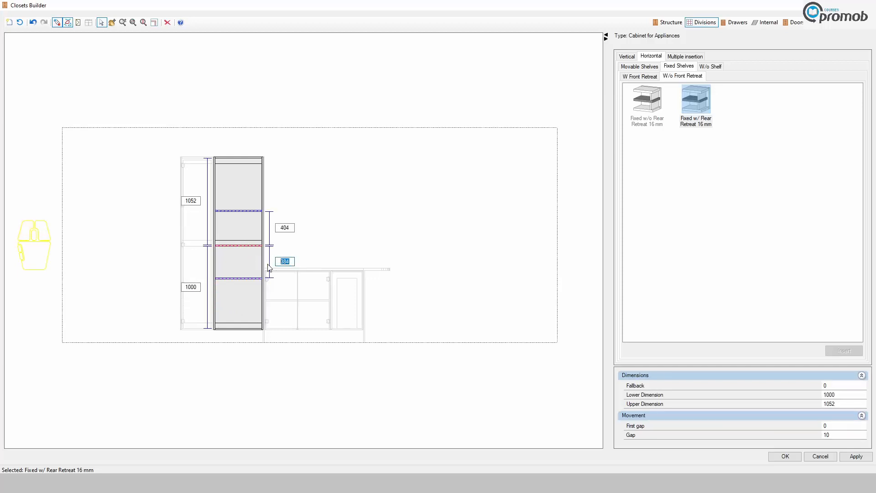
type("600")
key("Return")
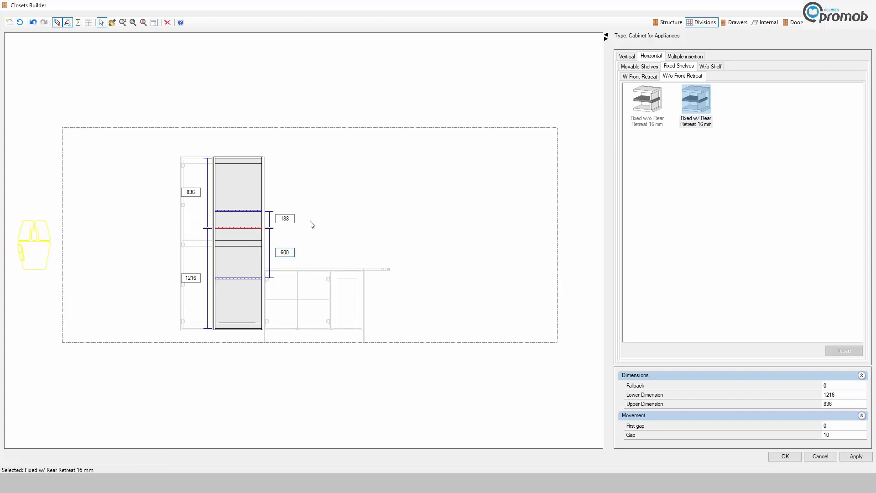
- Set the gap between the middle shelf and the top shelf to 400
left_click(241, 211)
double_click(276, 218)
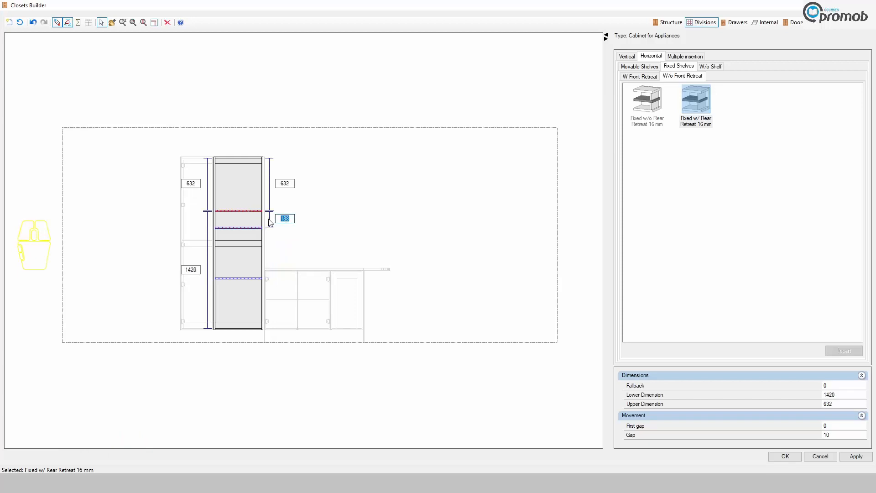
type("400")
key("Return")
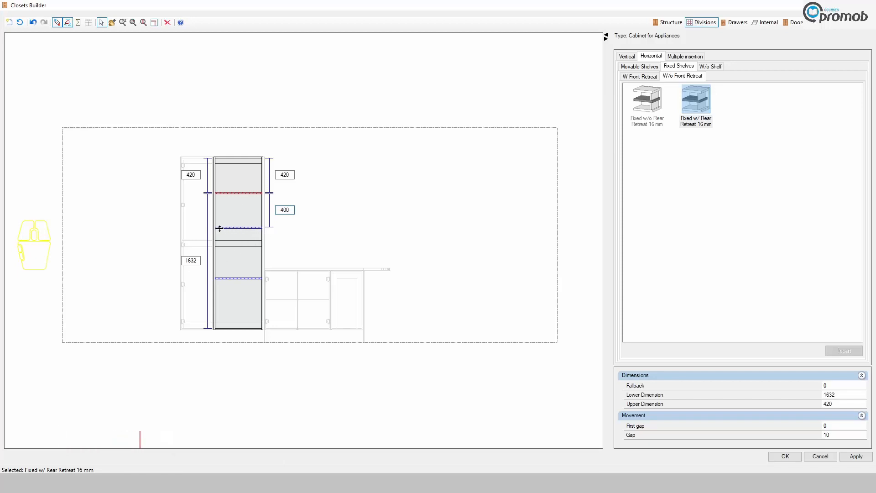
- Add another Fixed w/ Rear Retreat 16 mm shelf directly beneath the middle shelf, with no gap between them
left_click(233, 252)
left_click_drag(694, 97, 234, 229)
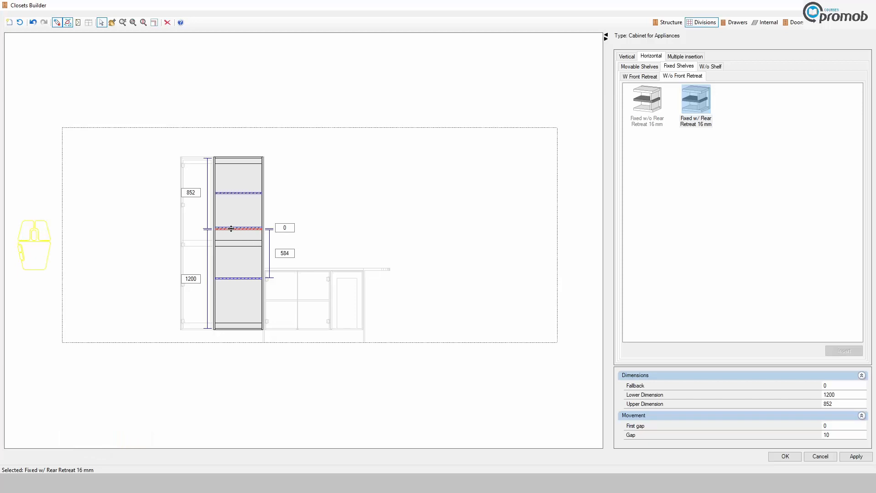
left_click(305, 208)
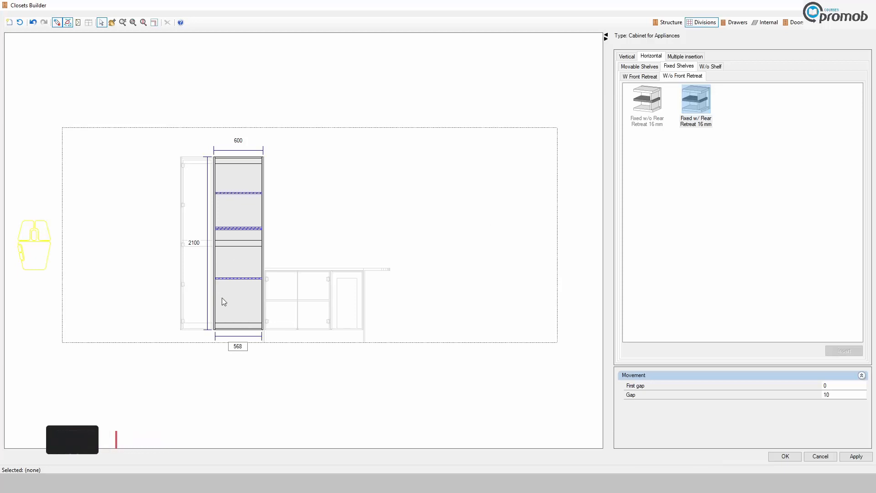
- Insert two Drawer w/ FF drawers with Grooved one-handle wood fronts into the lowest 600 opening of the cabinet
left_click(738, 23)
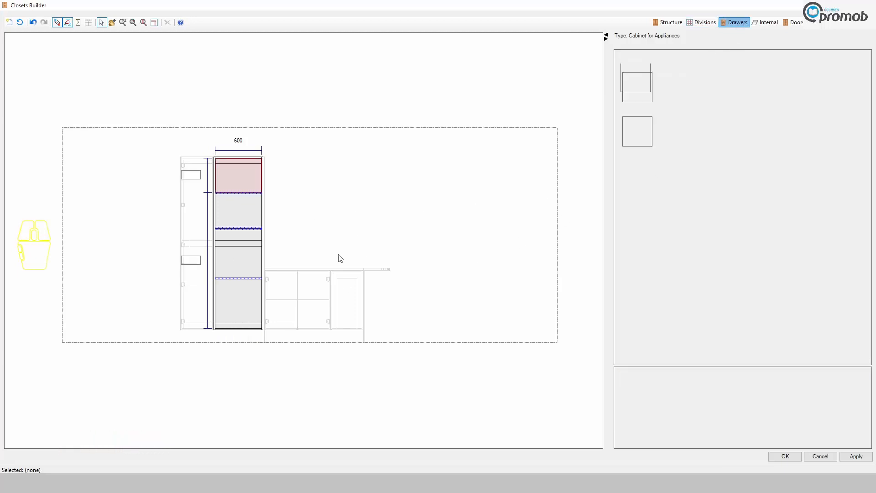
left_click(237, 292)
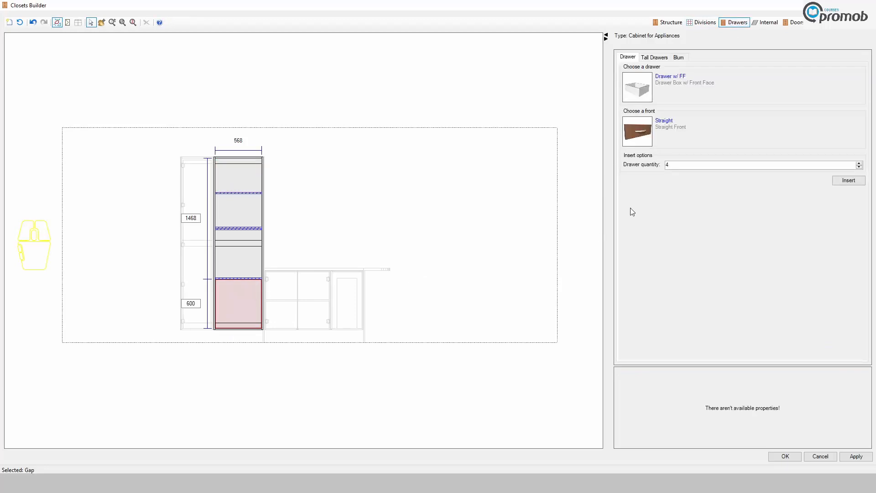
left_click(669, 124)
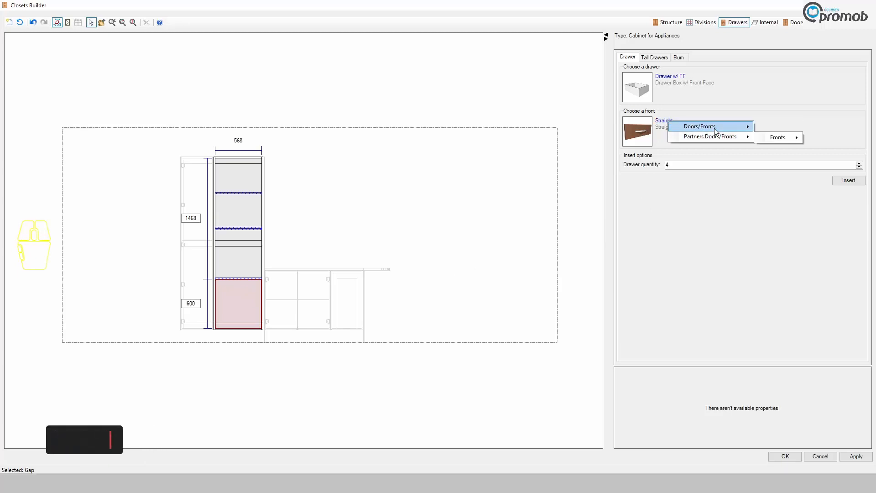
mouse_move(714, 128)
mouse_move(793, 127)
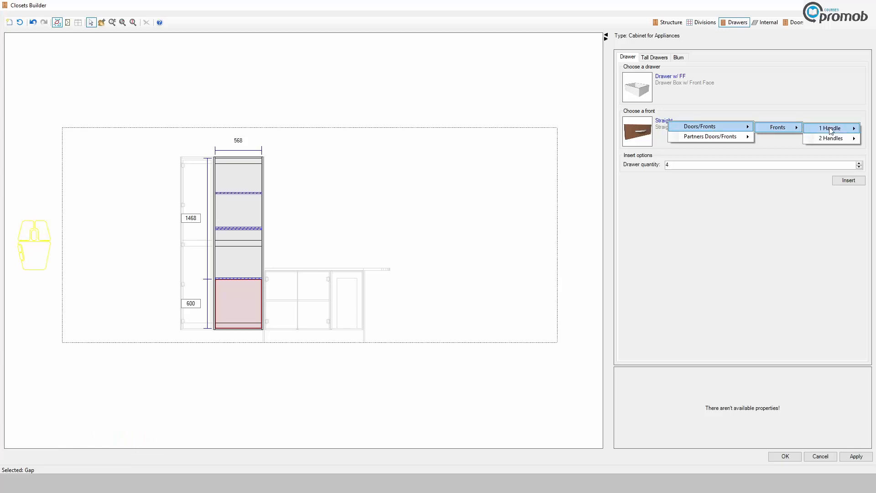
mouse_move(831, 131)
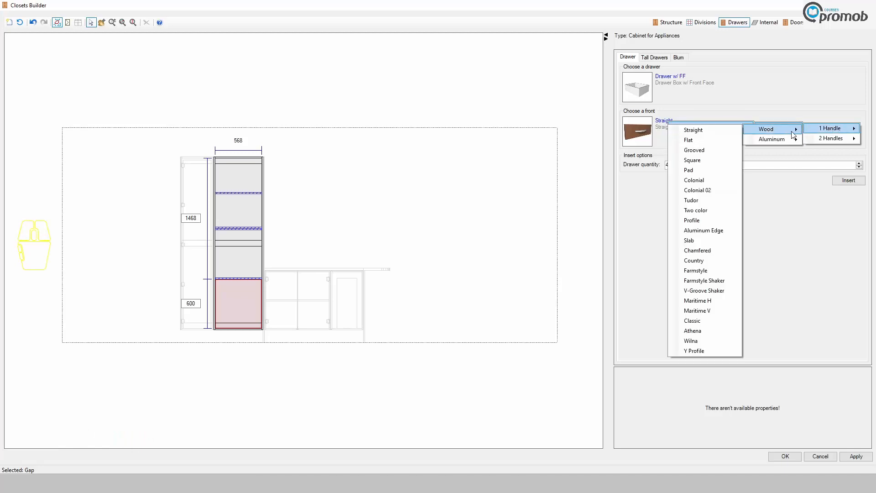
left_click(695, 151)
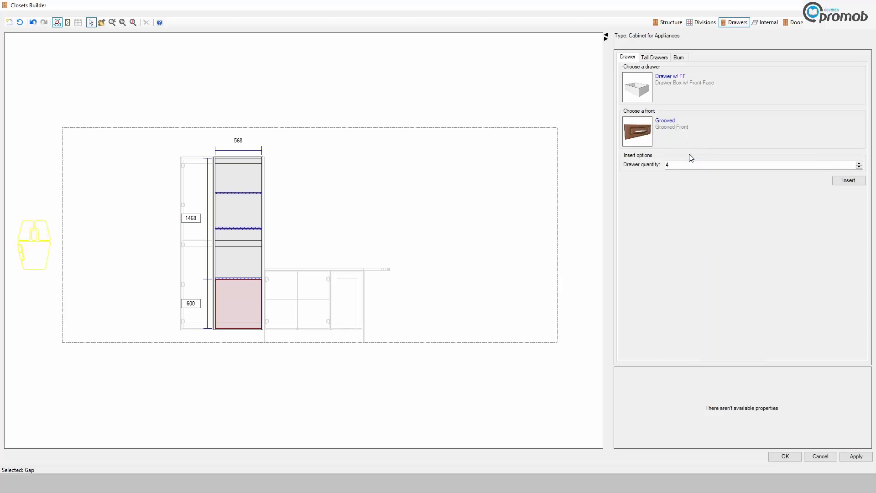
left_click(860, 166)
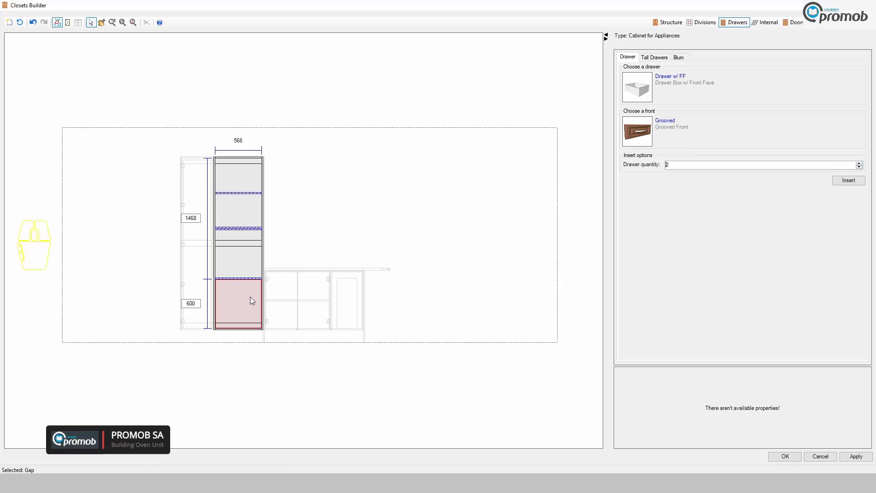
left_click(849, 181)
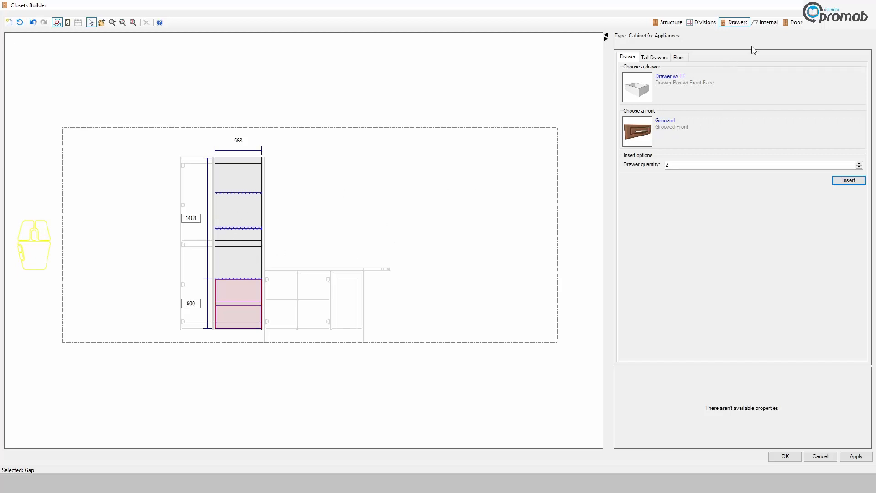
- Insert an Oven in the opening above the drawers and a Coffee Machine in the 400 opening above the oven
left_click(770, 24)
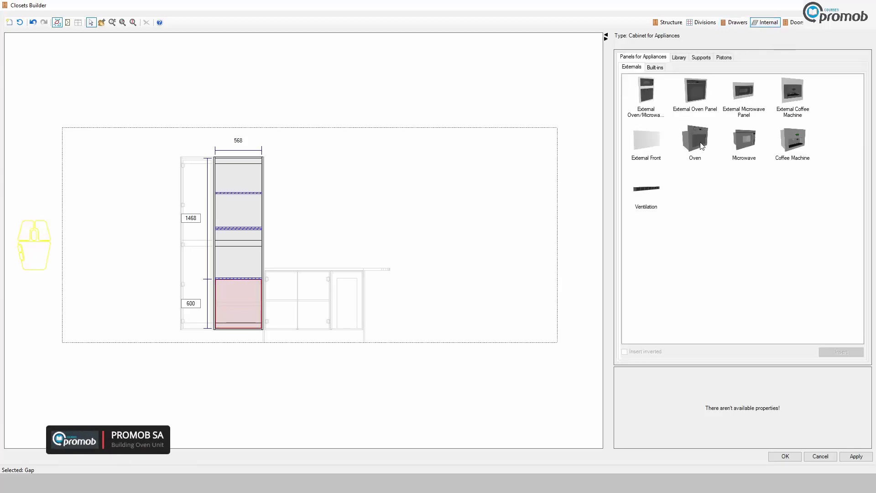
left_click(236, 252)
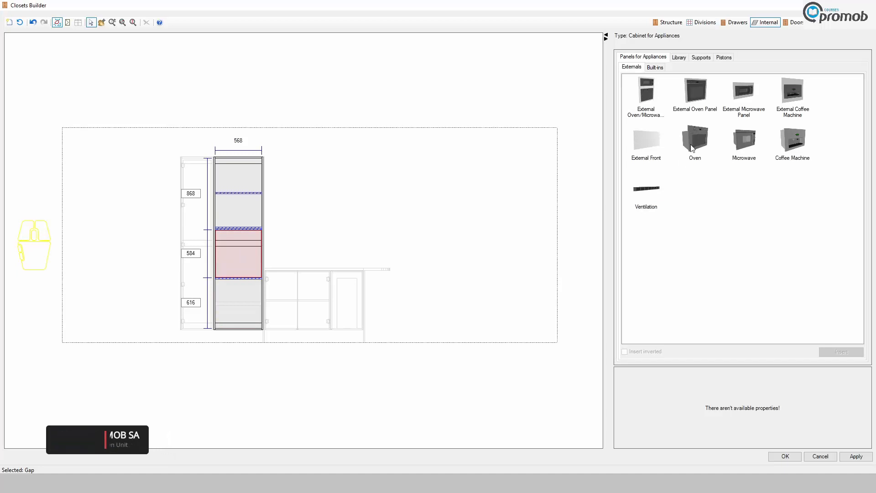
left_click_drag(697, 141, 240, 254)
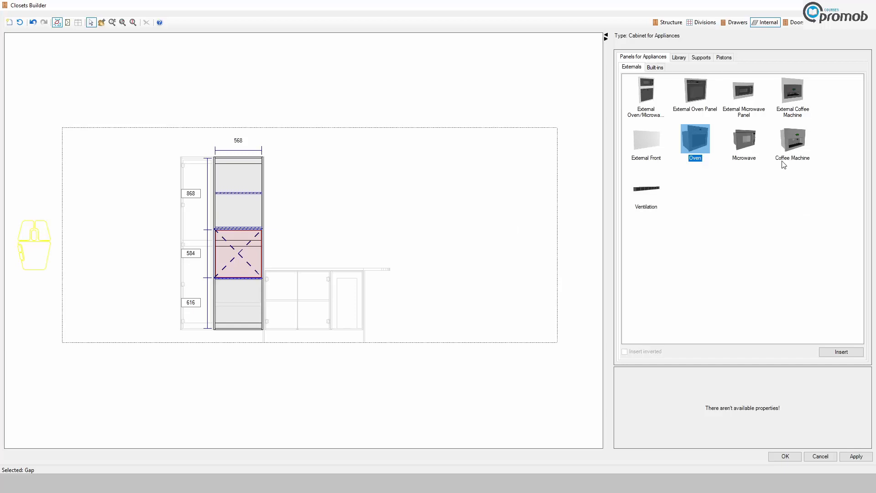
left_click(242, 211)
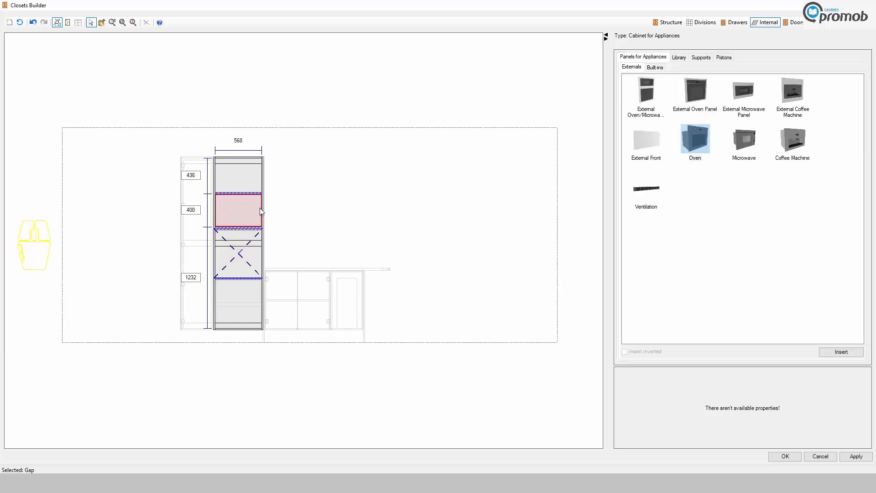
left_click_drag(792, 144, 240, 211)
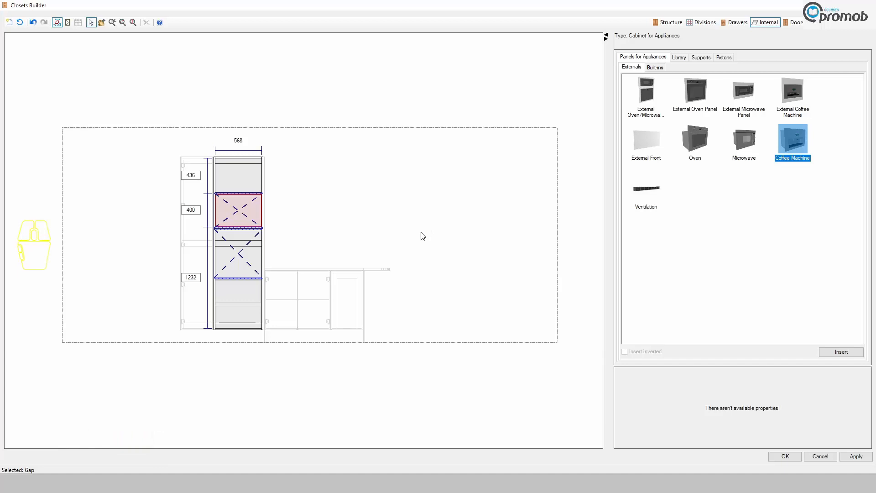
- Insert a Grooved door of the Lift Down type on the topmost opening, and apply the finished cabinet to the project
left_click(238, 170)
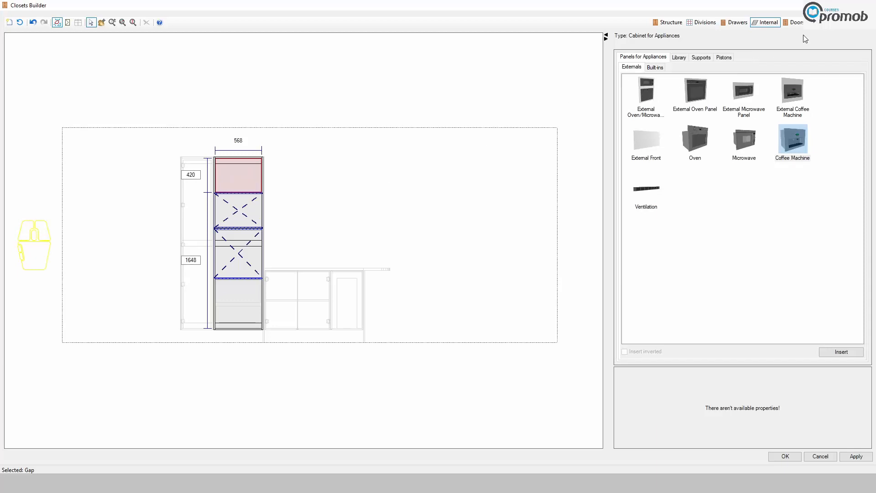
left_click(796, 21)
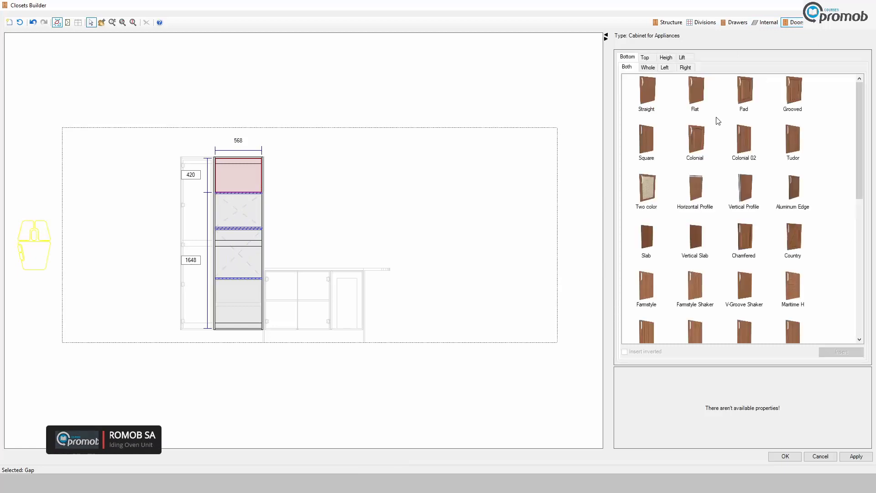
left_click(791, 92)
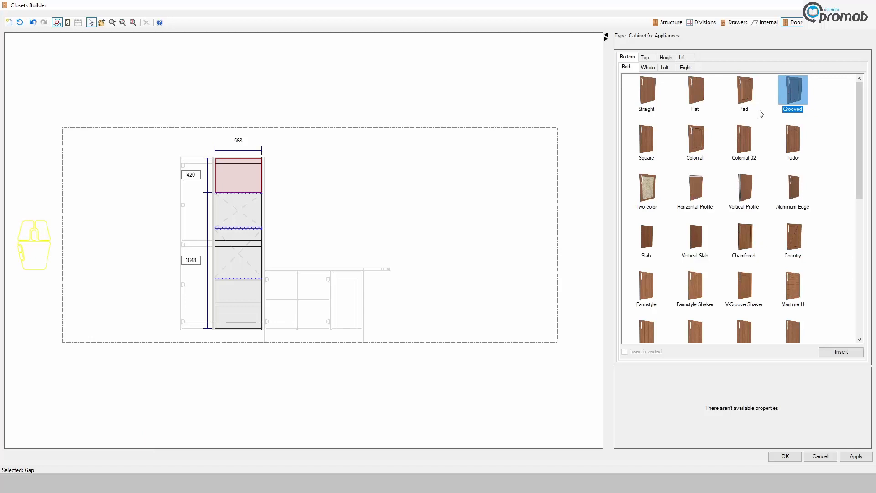
left_click(684, 58)
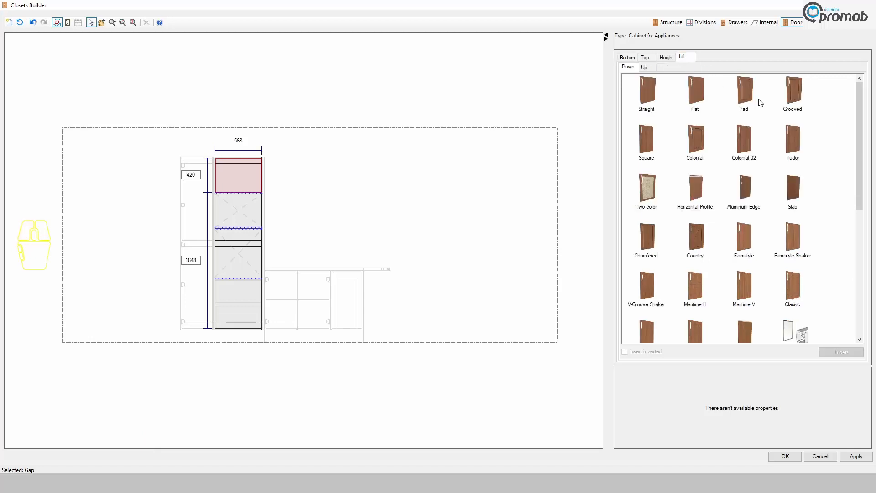
left_click(794, 94)
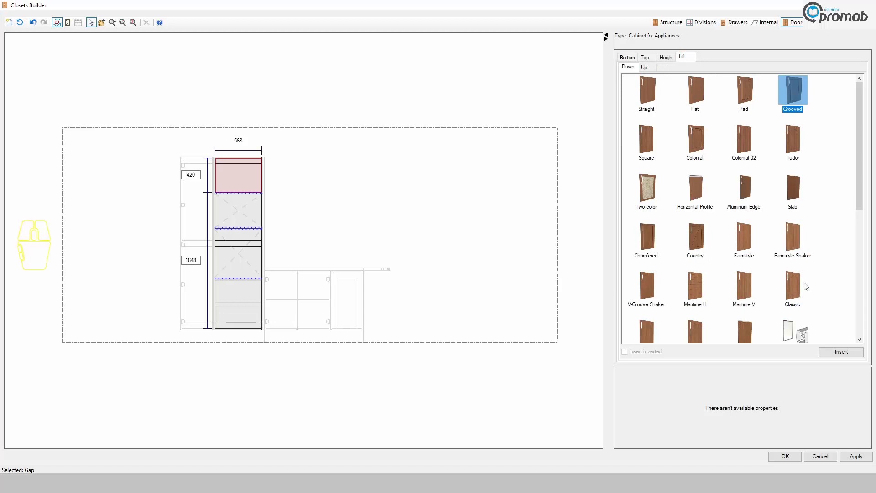
left_click(842, 352)
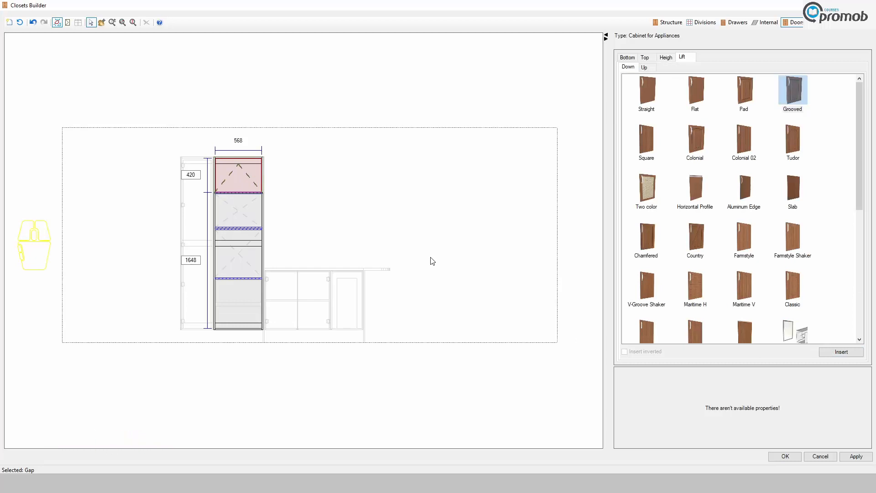
left_click(860, 456)
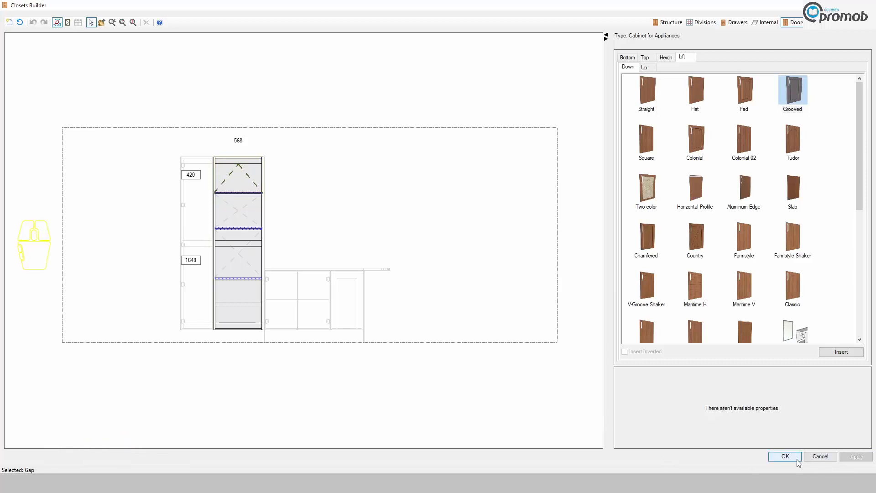
left_click(785, 456)
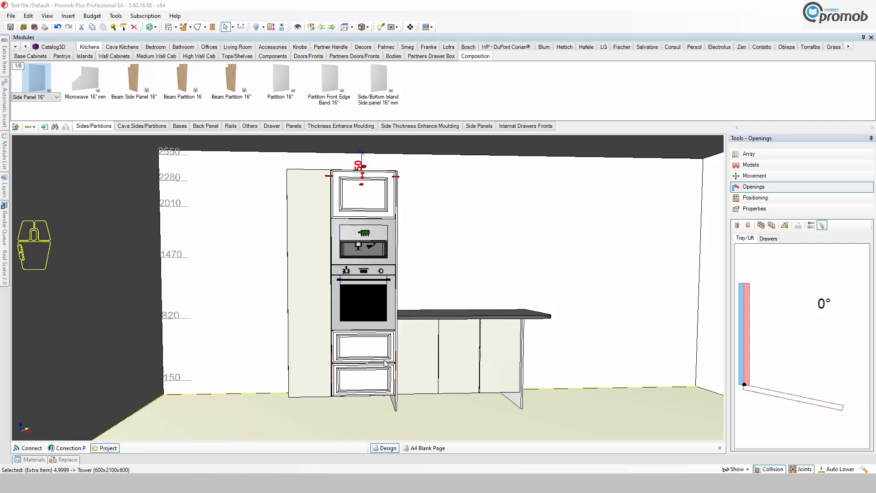
- Open all the doors and drawers of the oven cabinet at once, and stagger the drawer openings
middle_click_drag(384, 364, 310, 398)
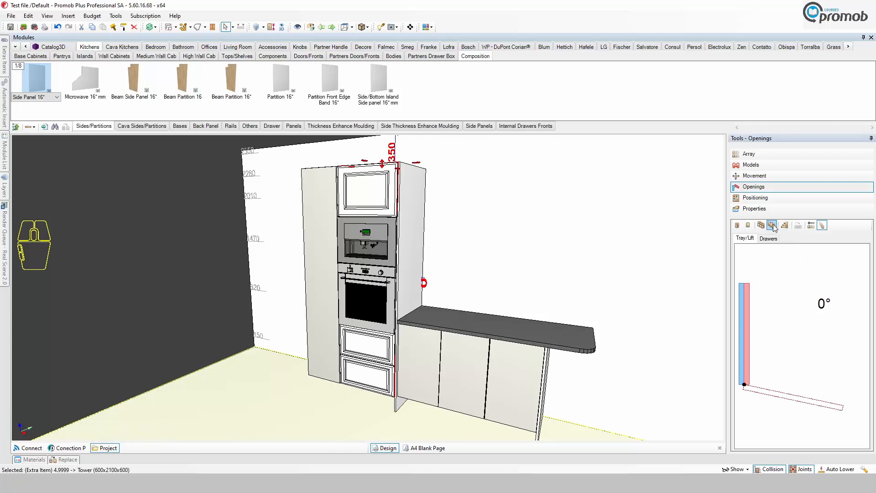
left_click(761, 226)
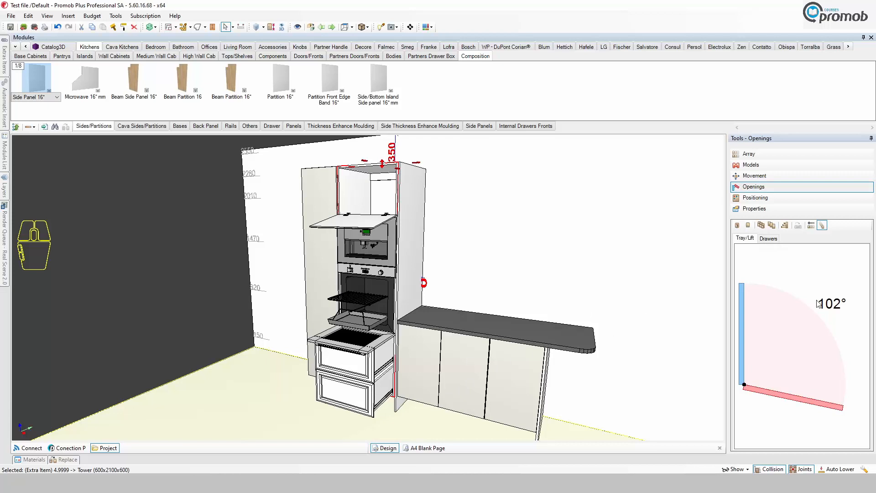
left_click(784, 226)
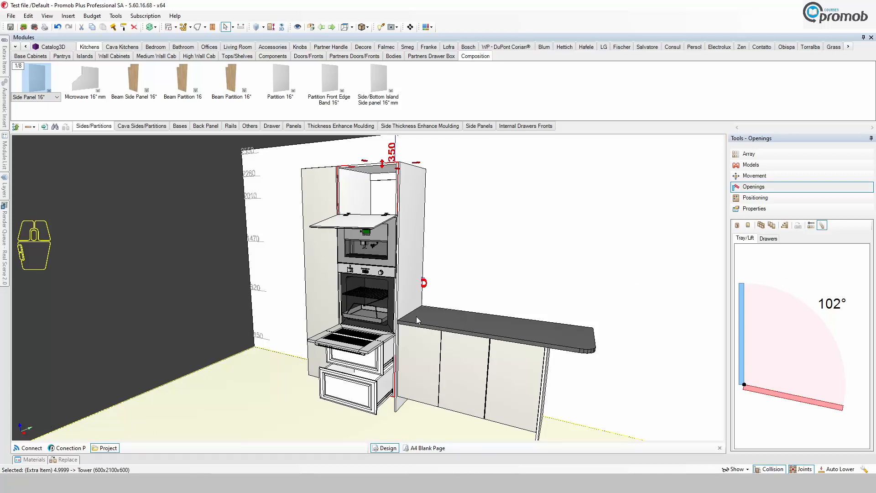
- Close the oven door by setting its opening angle to 0°
left_click(370, 303)
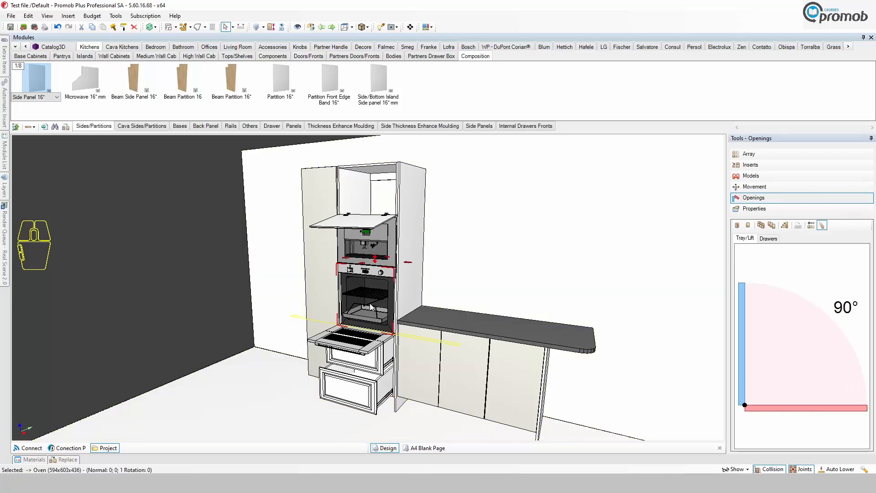
left_click_drag(803, 408, 732, 356)
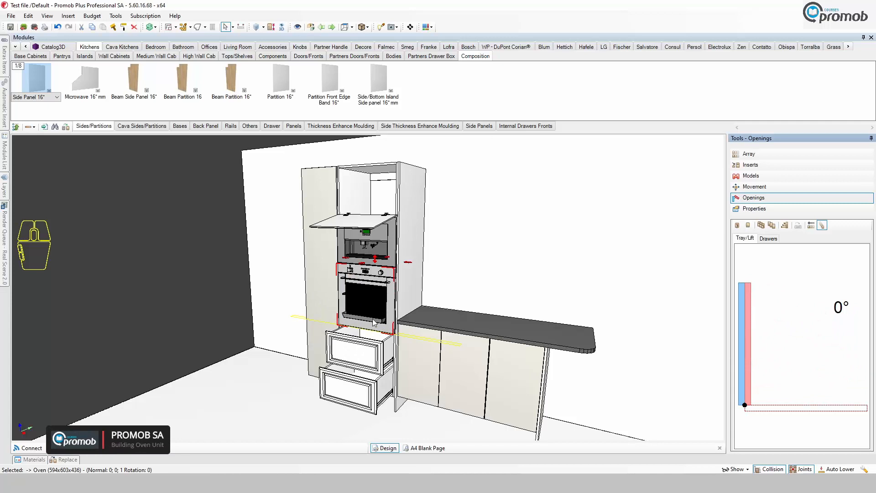
left_click(773, 227)
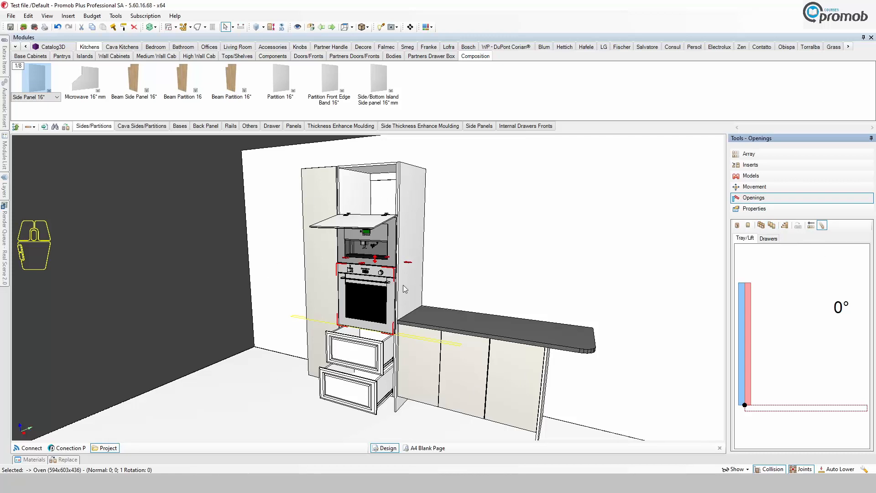
left_click(410, 232)
key("ctrl+c")
key("ctrl+v")
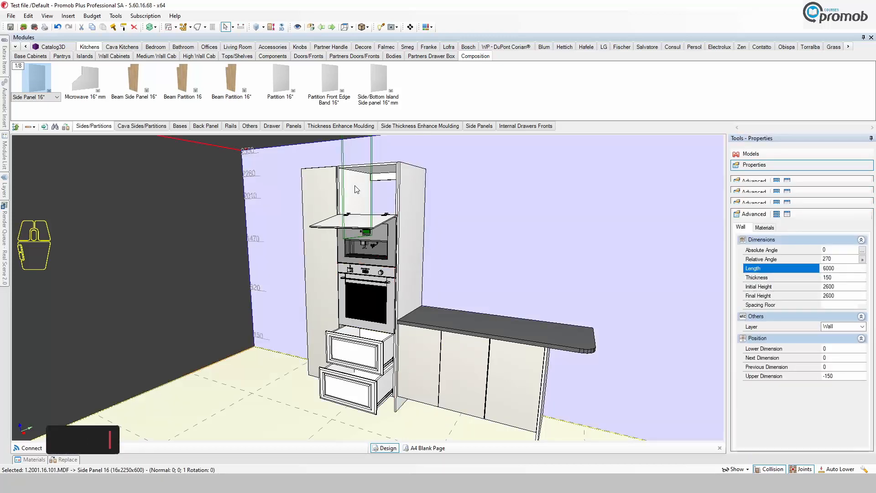
- Close the cabinet's upper lift door and both drawers
left_click(357, 189)
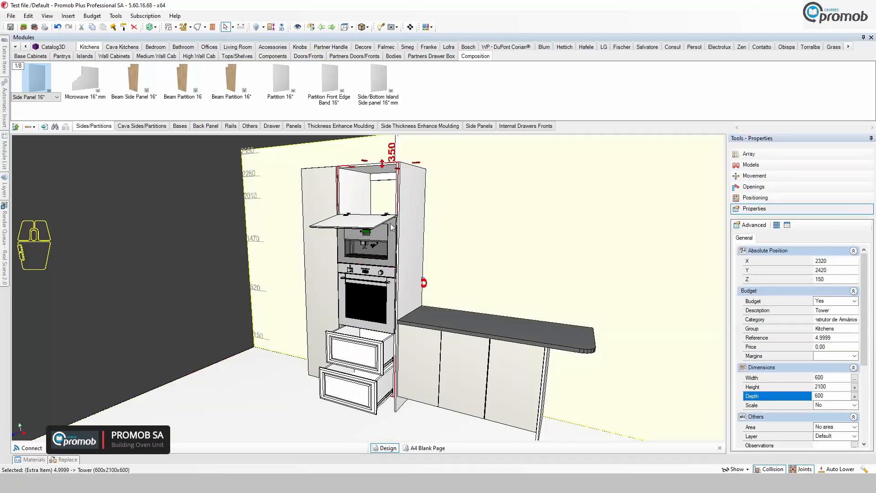
left_click(753, 187)
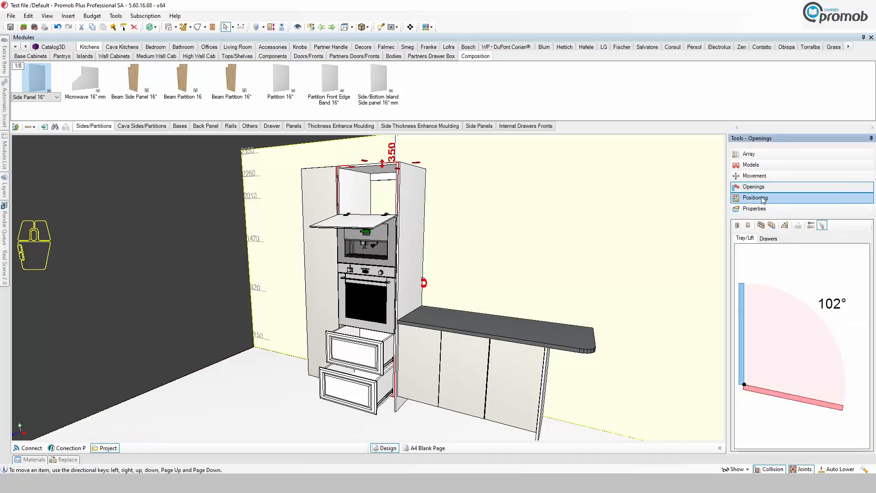
left_click(747, 226)
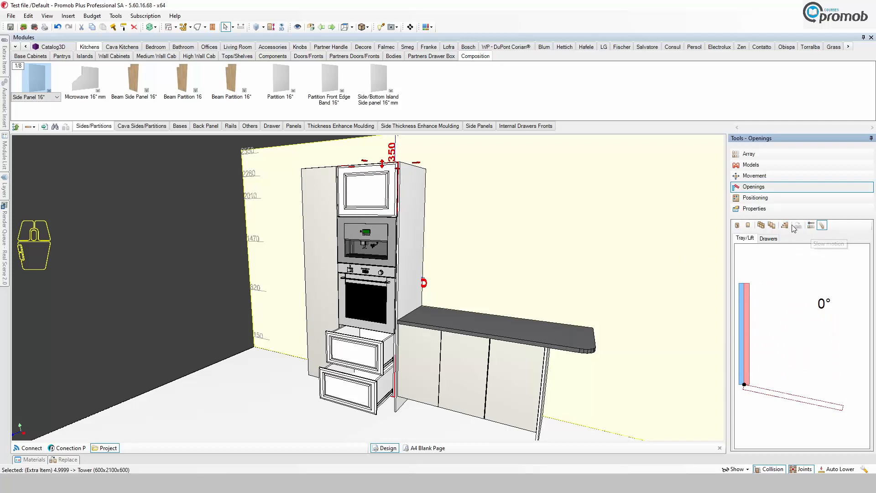
left_click(773, 225)
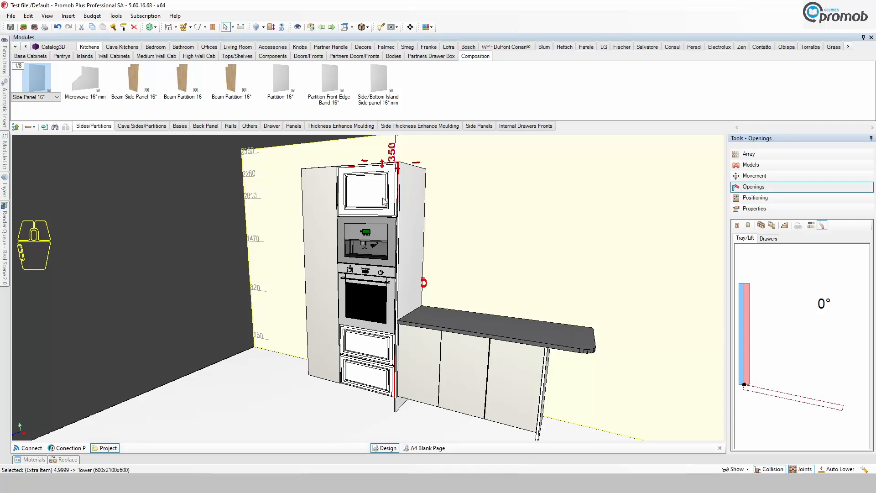
- Reopen the oven cabinet for editing in Closets Builder and maximize the builder window
right_click(361, 201)
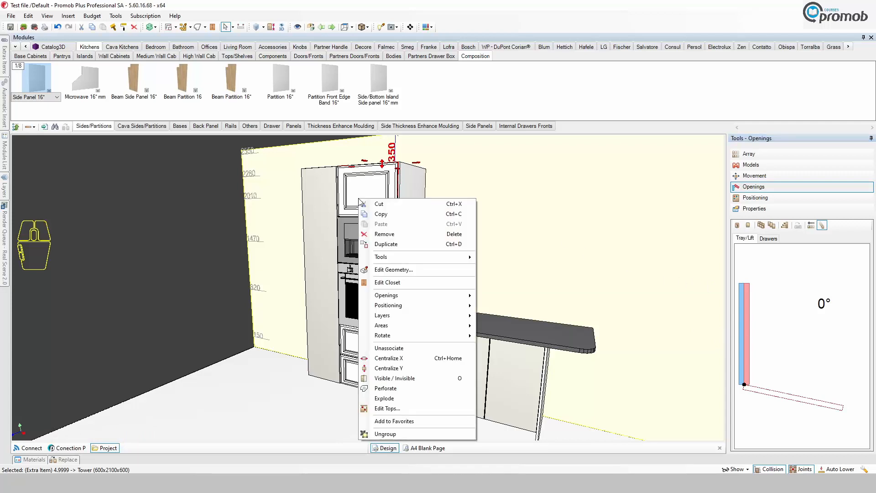
left_click(392, 285)
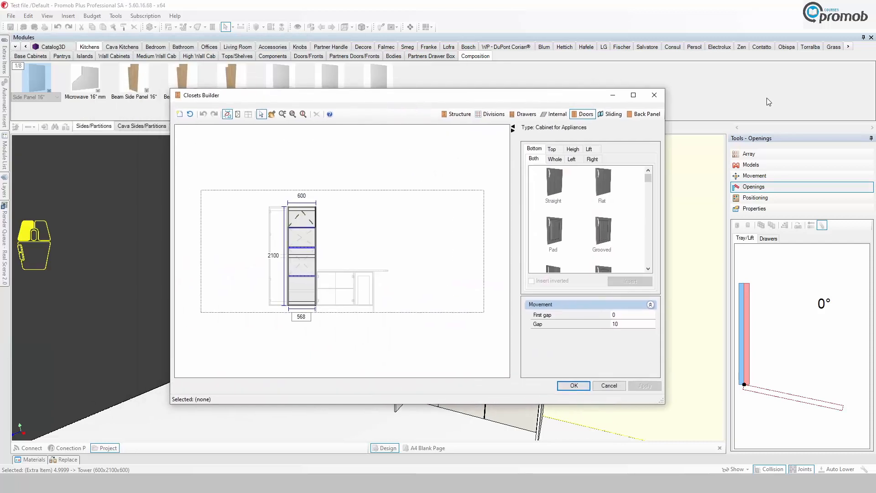
left_click(635, 95)
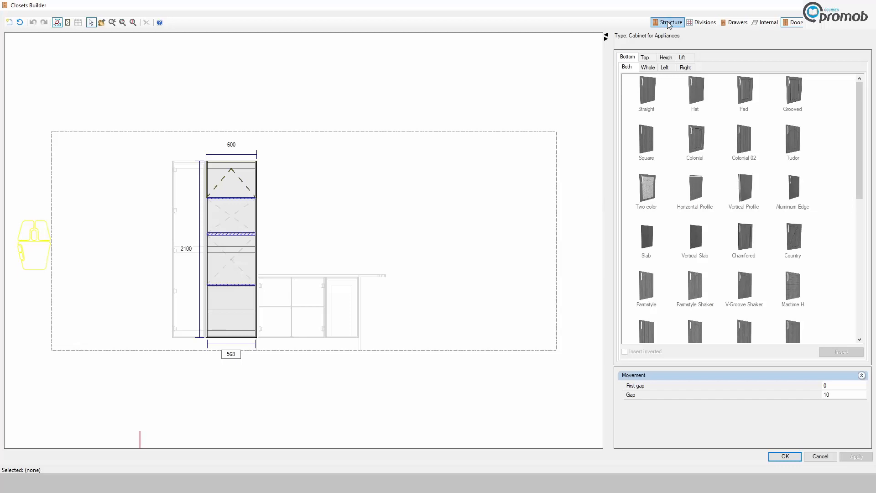
- Replace the lift door on the cabinet's top compartment with a Grooved lift door of the Up type and apply it to the project
left_click(234, 175)
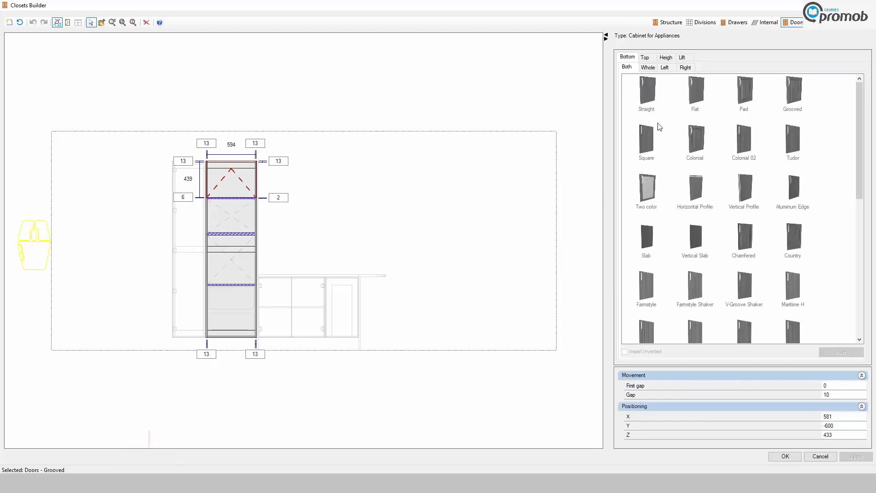
left_click(686, 56)
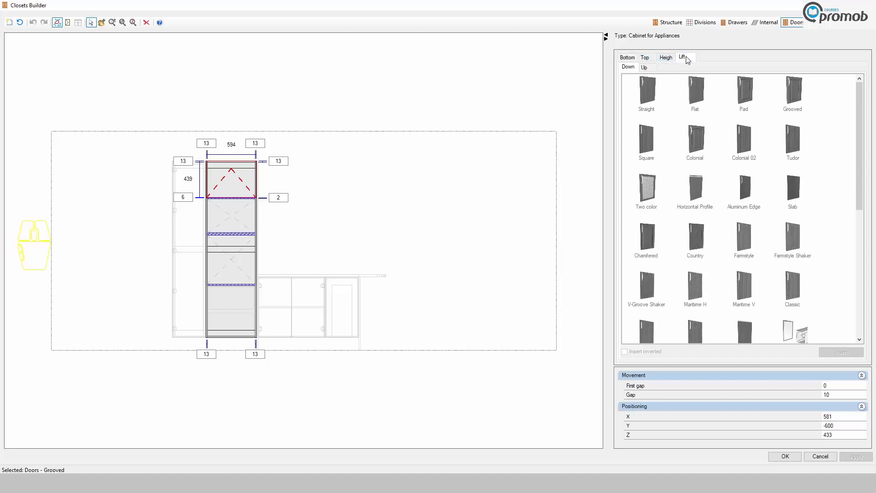
left_click(644, 68)
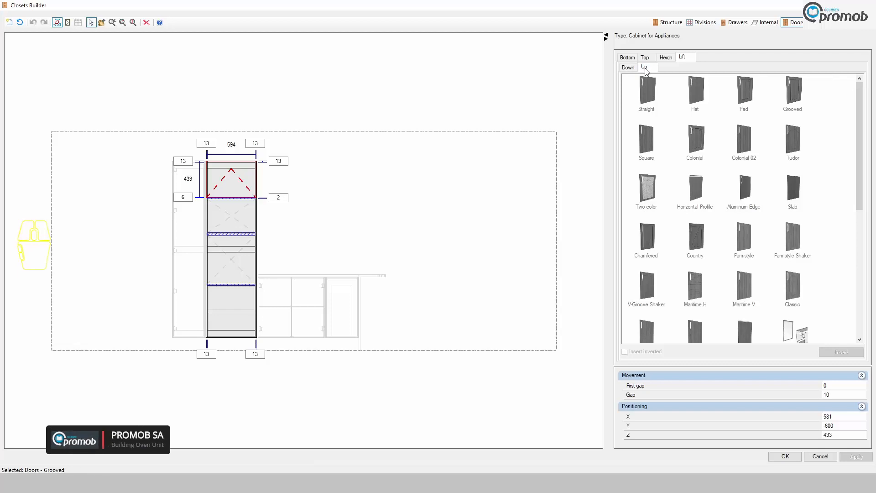
left_click(796, 89)
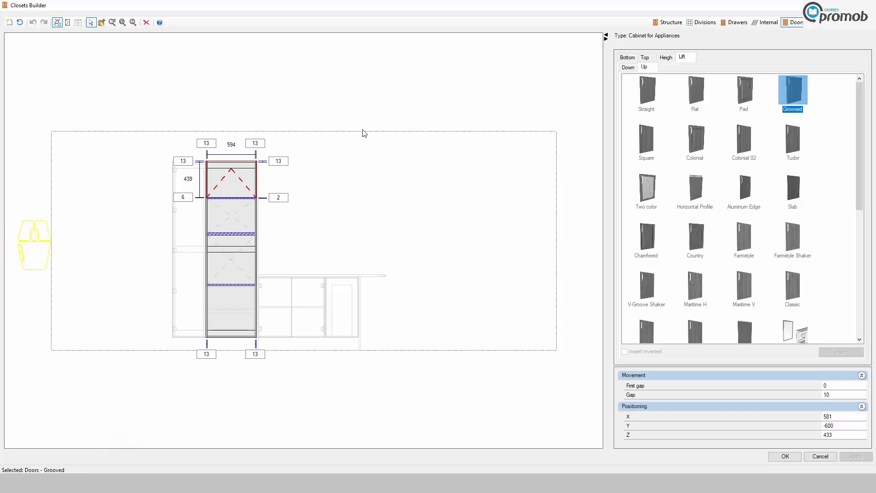
left_click(230, 178)
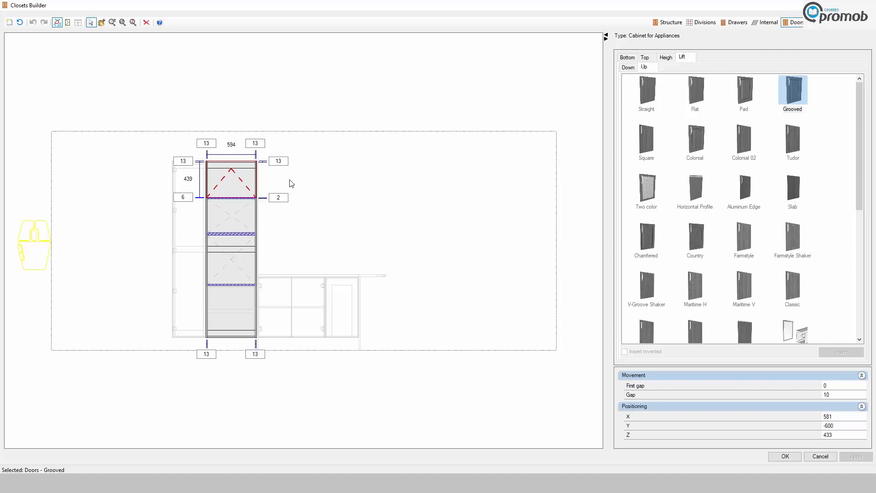
key("Delete")
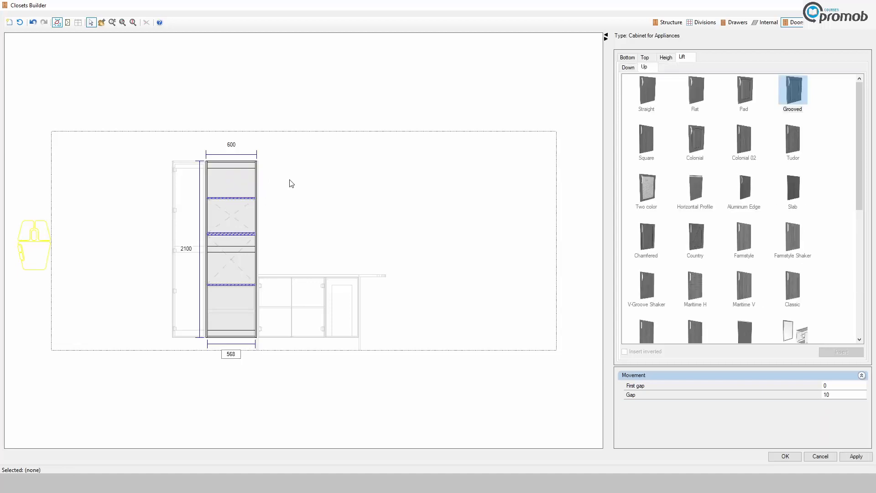
left_click(235, 186)
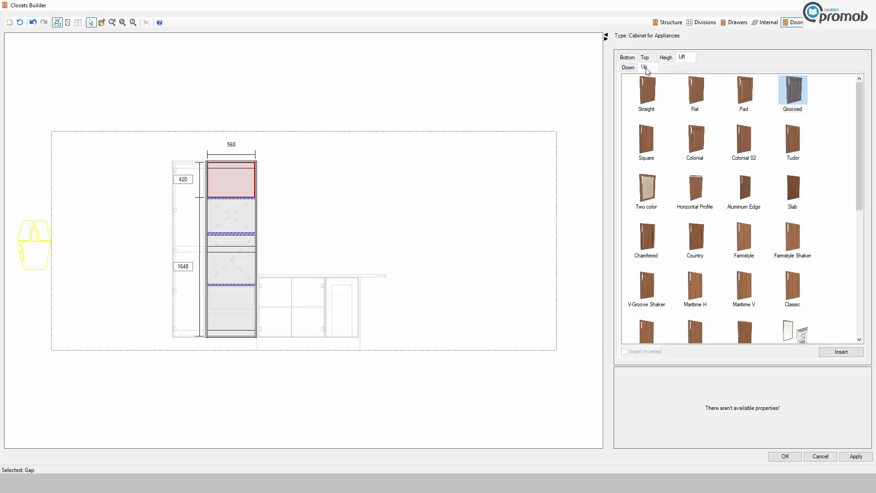
left_click(844, 353)
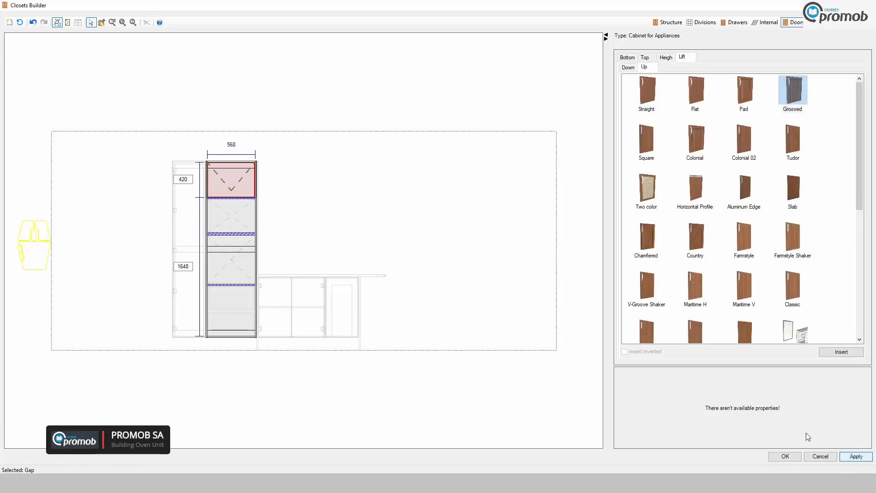
left_click(856, 457)
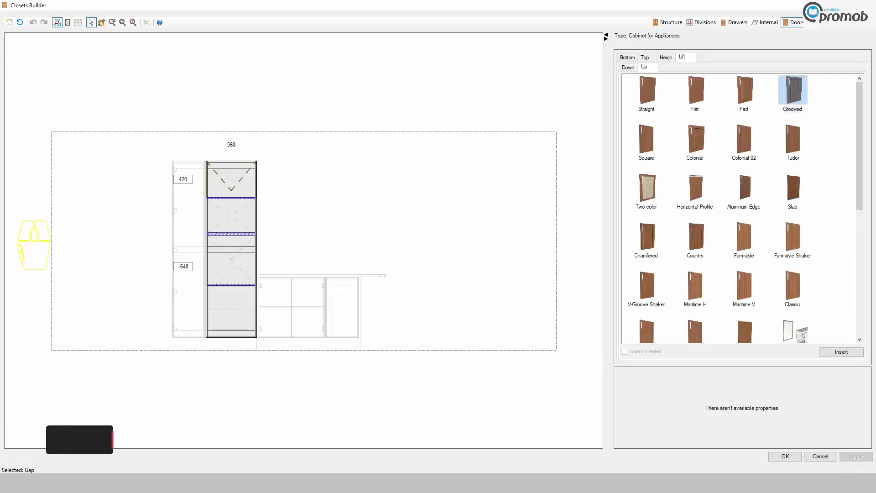
left_click(791, 457)
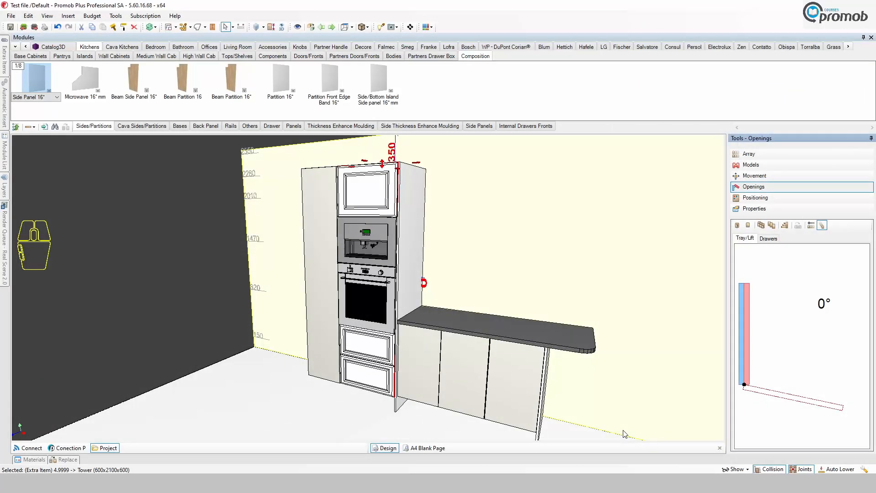
- Open all the oven cabinet's doors and drawers to check the lift door's movement, and close them all again
left_click(761, 226)
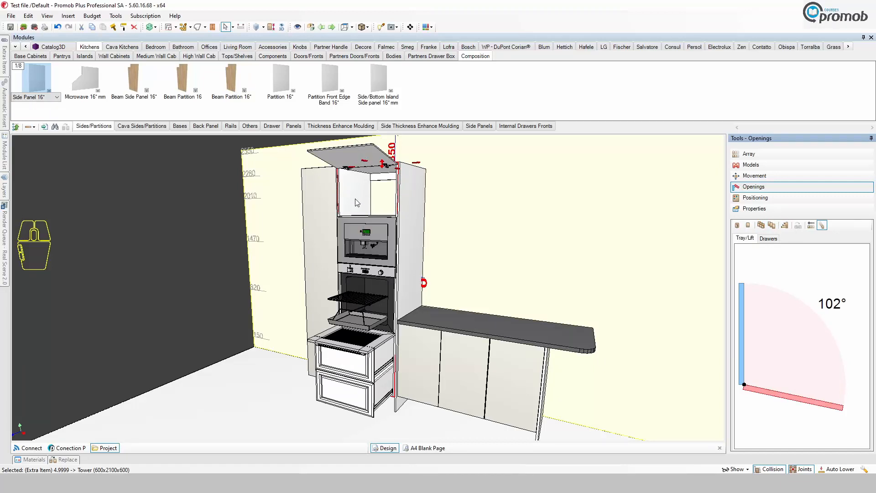
left_click(777, 227)
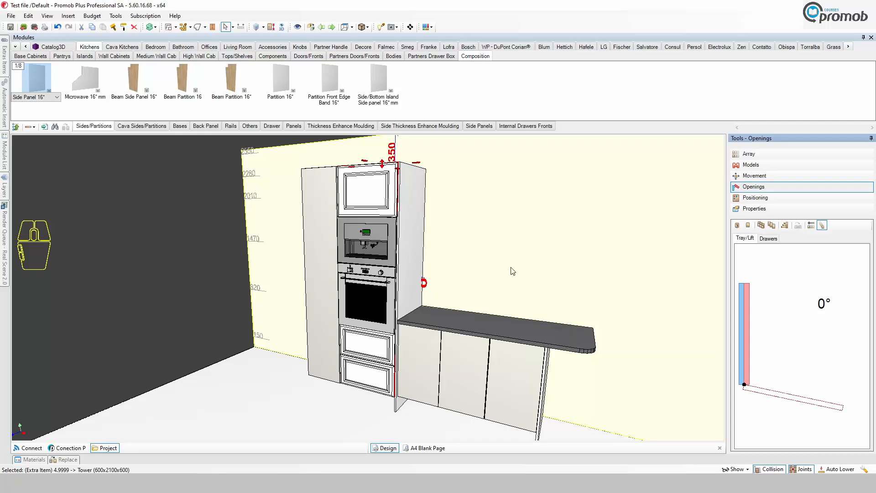
- Set the Doors/Fronts - Grooved finish to Bison > Demand > Vertical > Romen Walnut
left_click(761, 167)
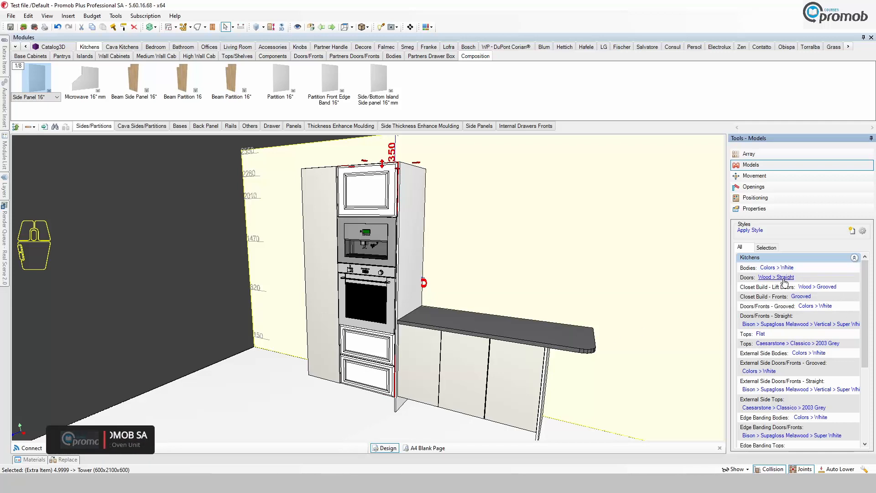
left_click(828, 307)
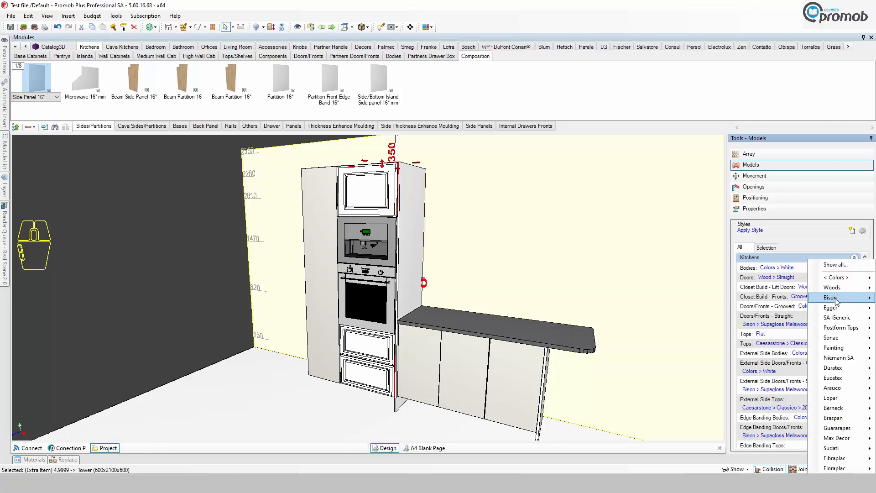
mouse_move(829, 308)
mouse_move(762, 299)
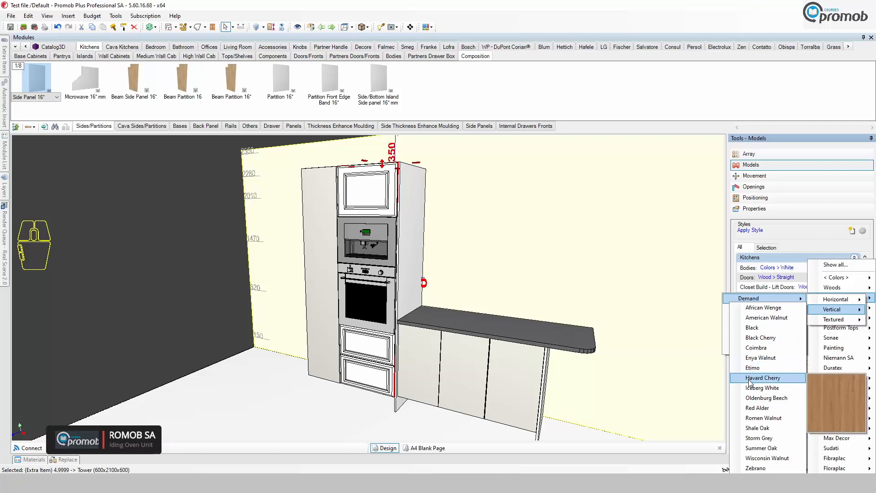
left_click(761, 419)
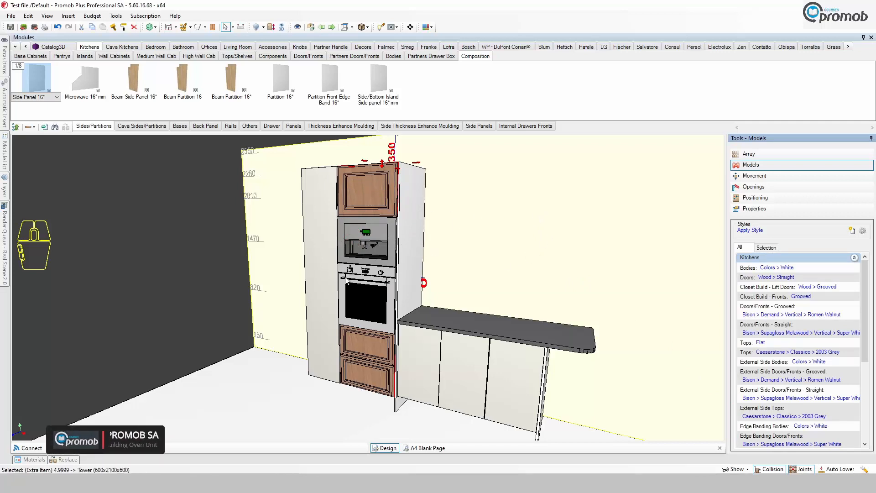
- Add the oven cabinet to the favorites as "Oven Tall Unit" with dimensions in the name and the description "Tower Oven Unit / Coffee"
middle_click_drag(298, 322, 364, 308)
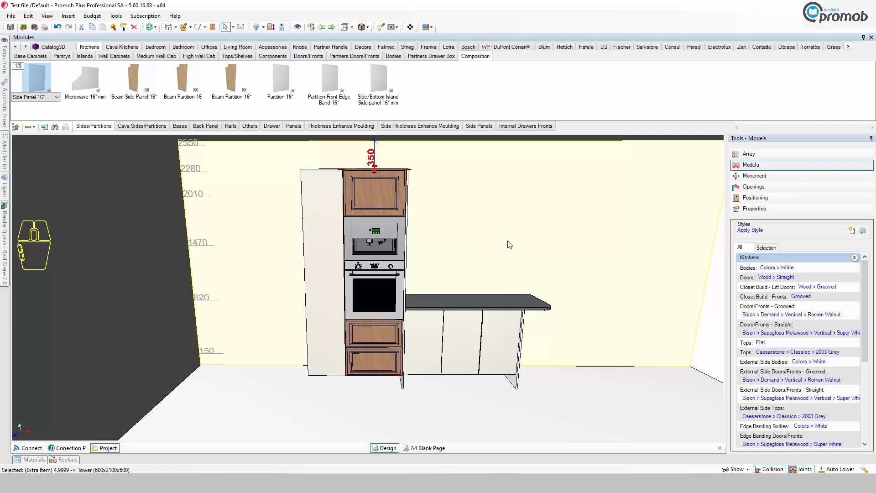
right_click(376, 190)
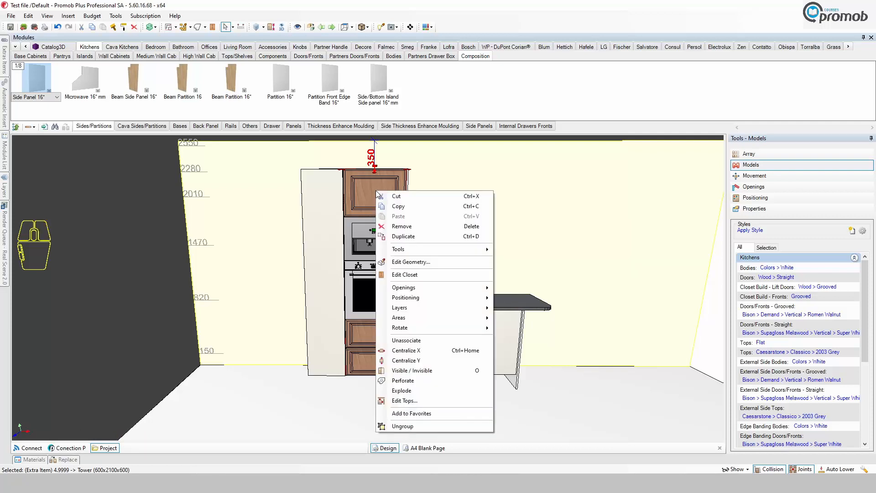
left_click(416, 414)
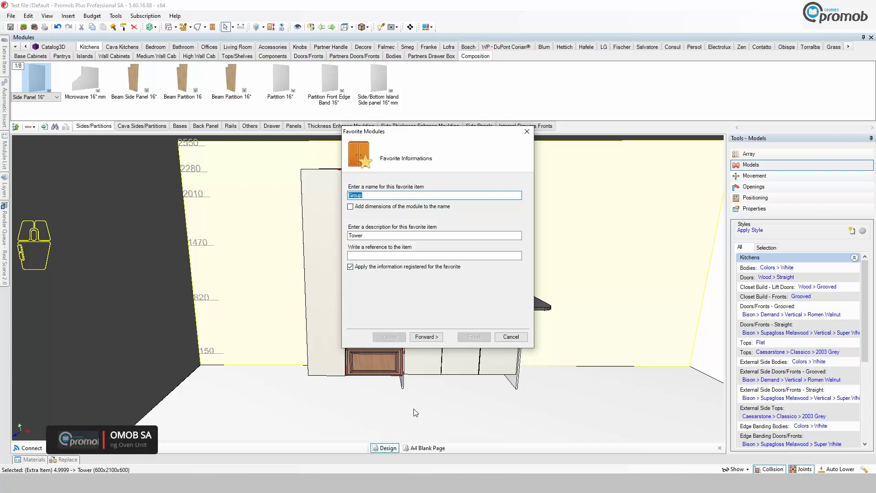
type("Oven Tall Unit")
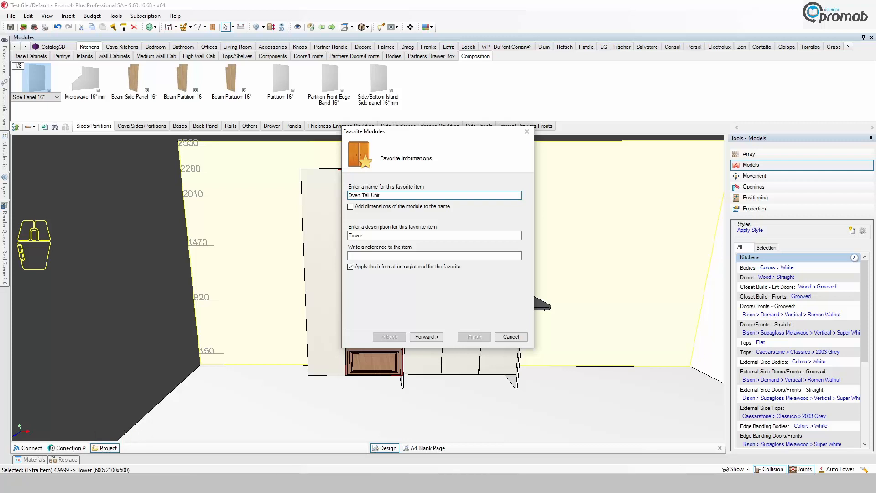
left_click(350, 207)
left_click(377, 237)
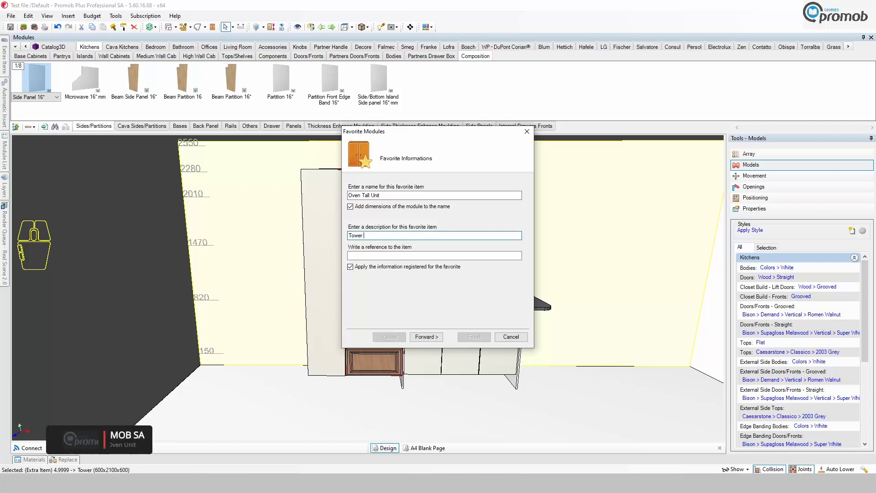
type("Oven")
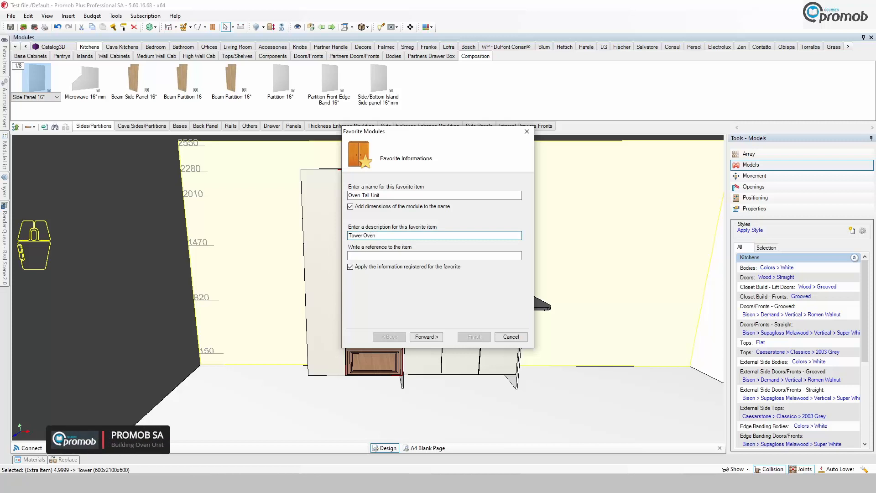
type(" Unit / Coffee")
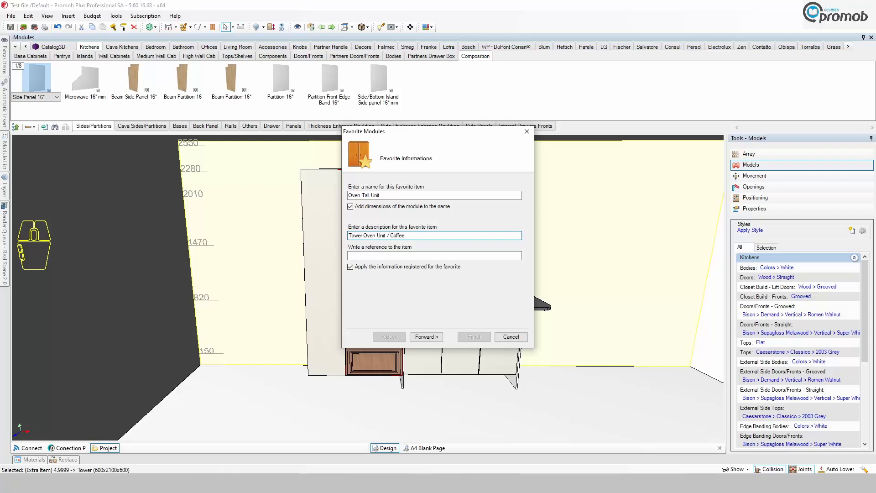
- Copy the favorite's description into its reference field and continue to the image settings
left_click_drag(420, 236, 349, 237)
right_click(358, 238)
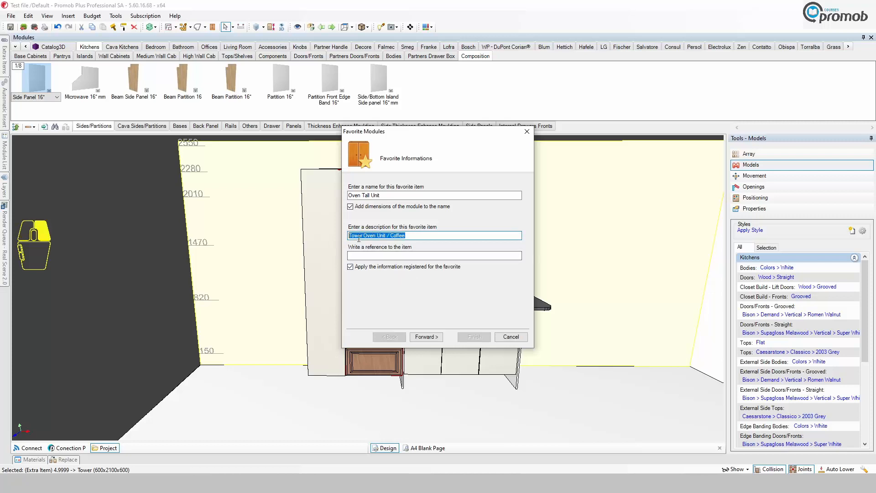
left_click(381, 269)
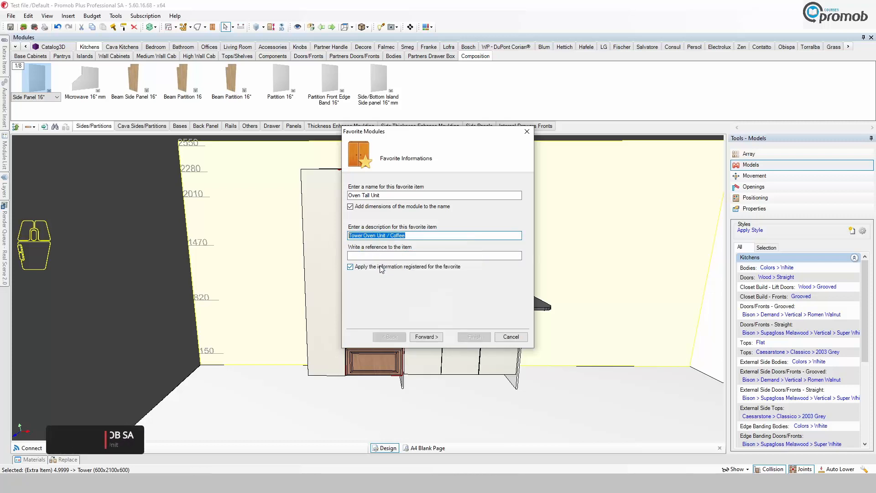
right_click(386, 256)
left_click(394, 291)
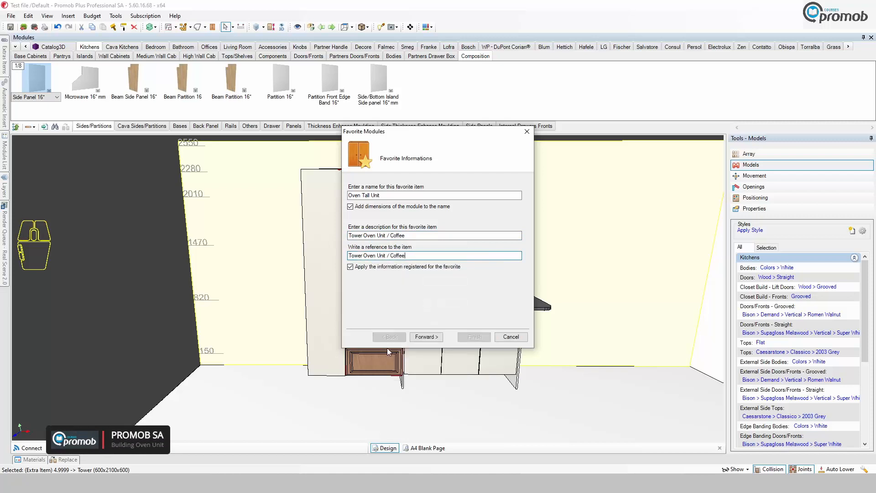
left_click(426, 337)
left_click(426, 337)
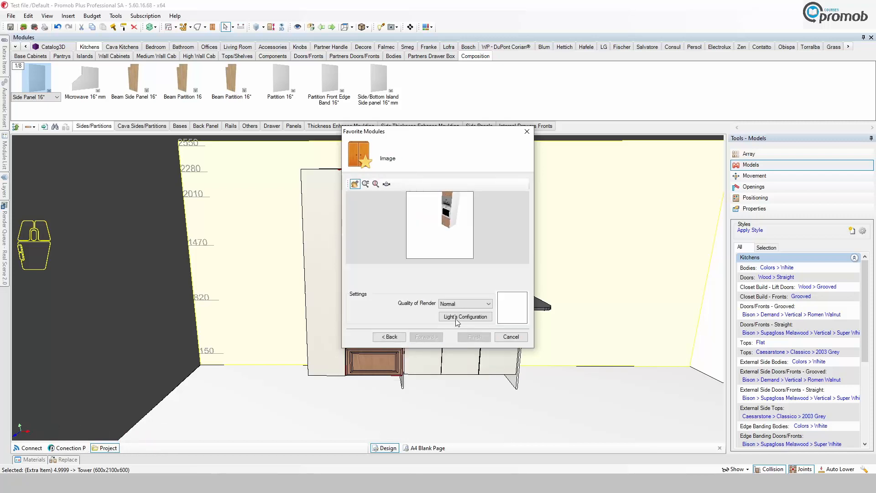
- Frame the whole cabinet in the favorite's preview image and continue to the storage location
middle_click_drag(452, 200, 445, 234)
scroll(439, 236, "up", 4)
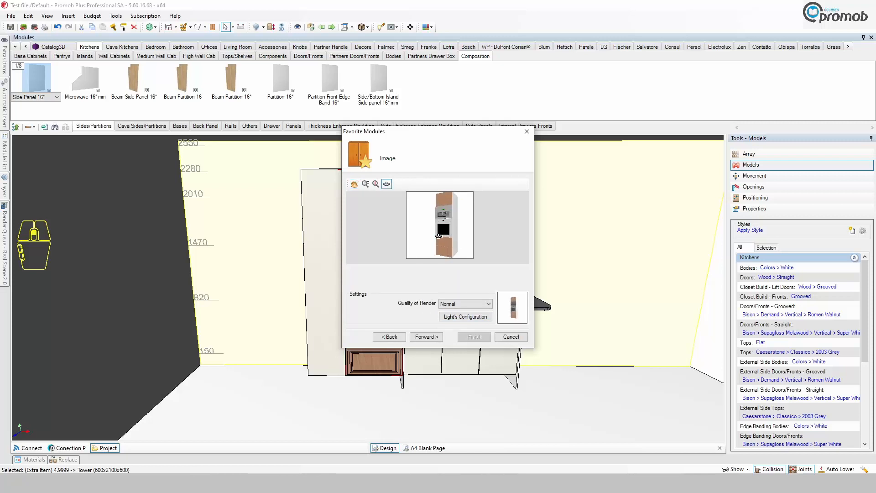
scroll(441, 236, "down", 1)
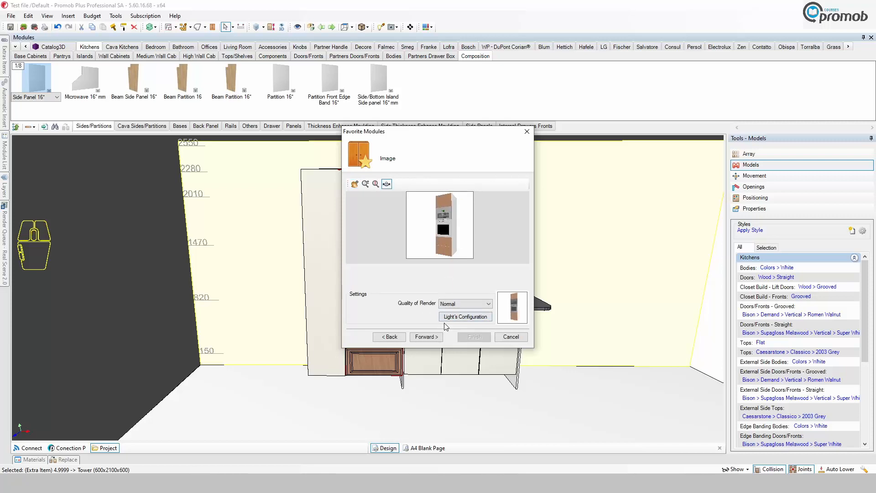
left_click(430, 339)
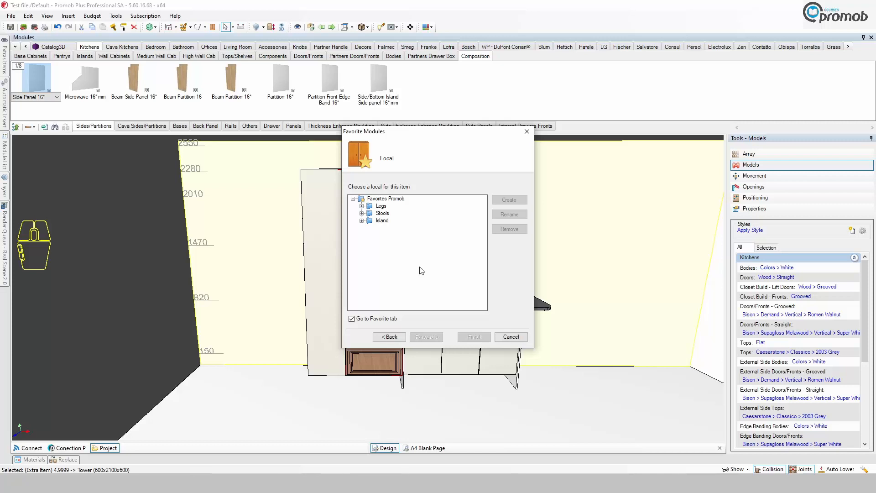
- Create an "Oven Units" folder under Favorites Promob and save the favorite in it
left_click(396, 199)
left_click(509, 200)
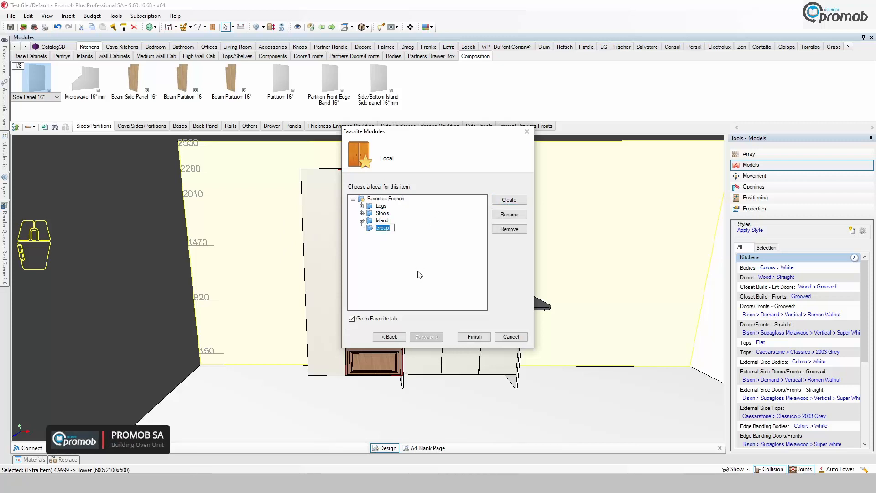
type("Oven Units")
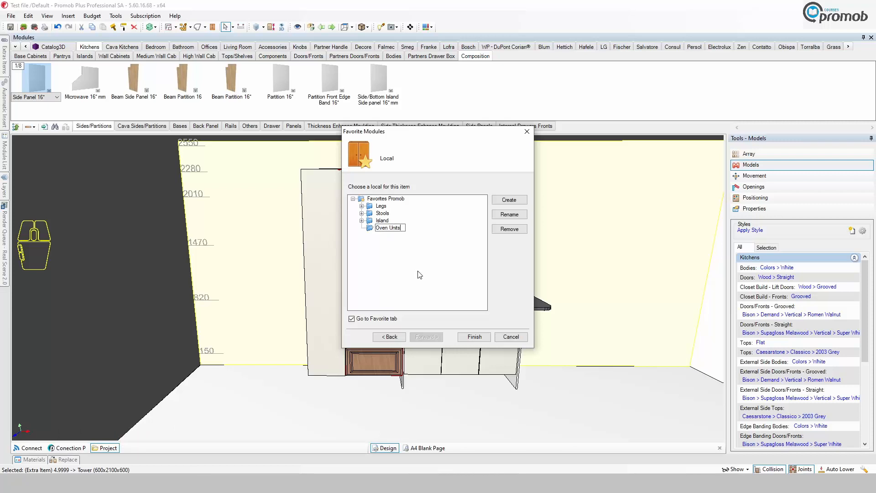
key("Return")
left_click(475, 336)
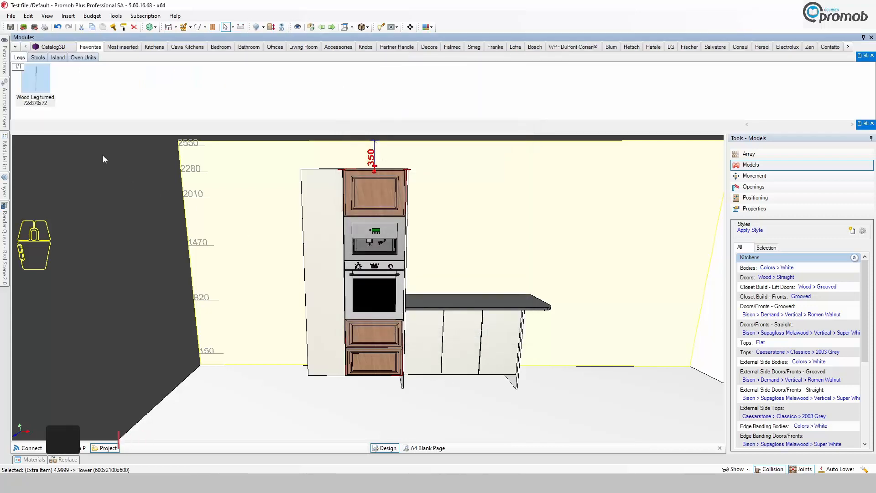
- Remove the oven cabinet from the room and insert the Oven Tall Unit favorite from Oven Units in its place
left_click(86, 58)
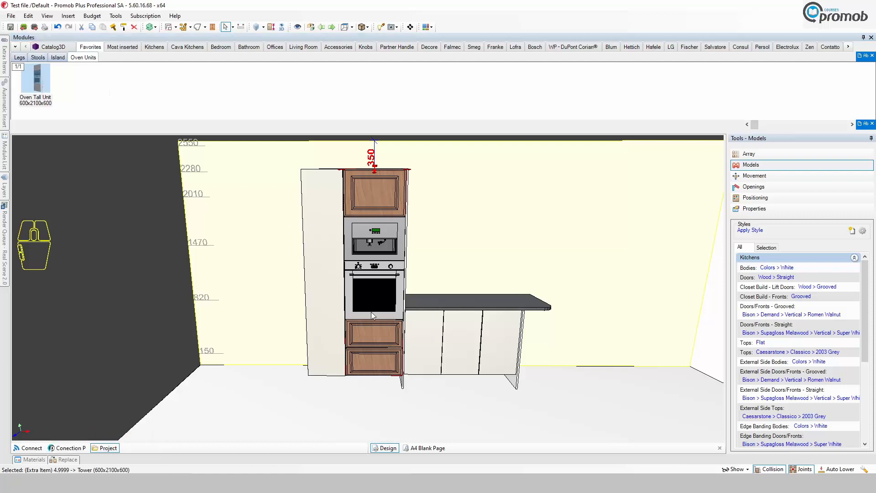
right_click(379, 325)
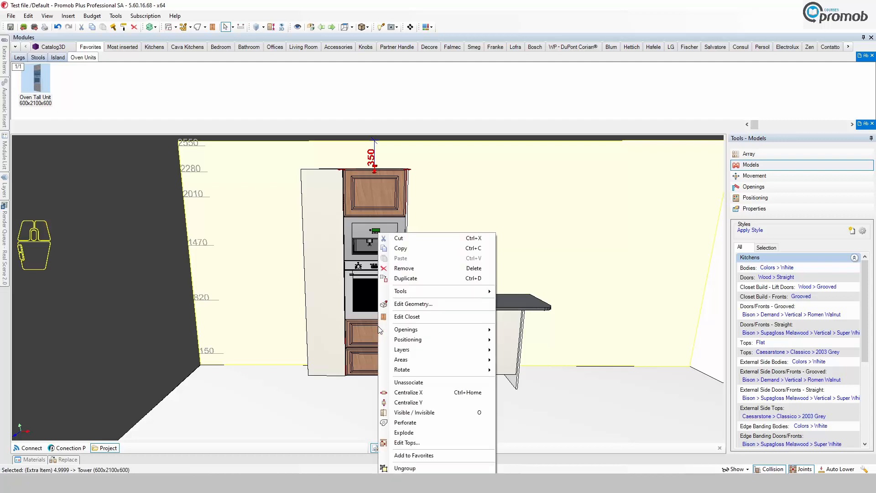
left_click(408, 269)
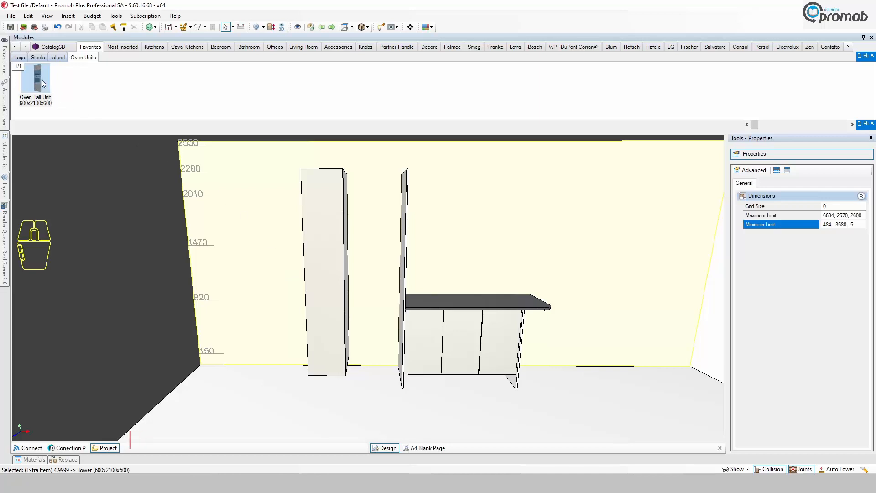
left_click_drag(42, 79, 355, 361)
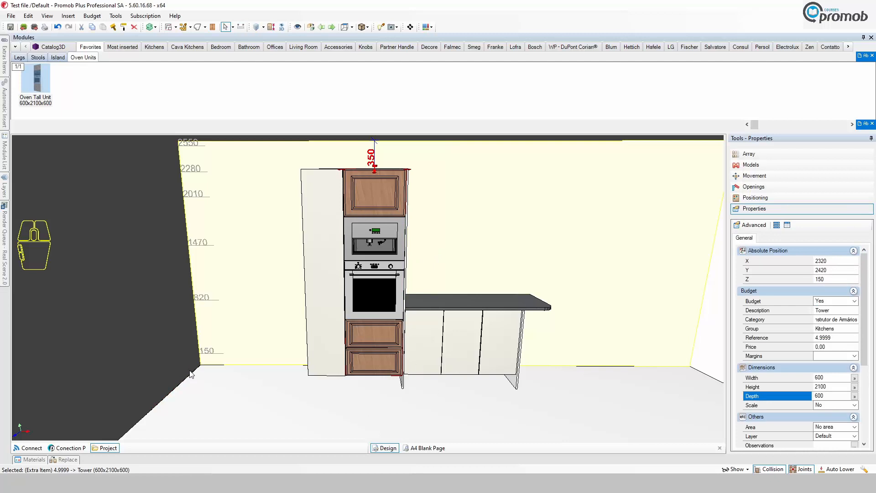
scroll(194, 375, "down", 3)
right_click_drag(217, 374, 187, 367)
key("s")
key("a")
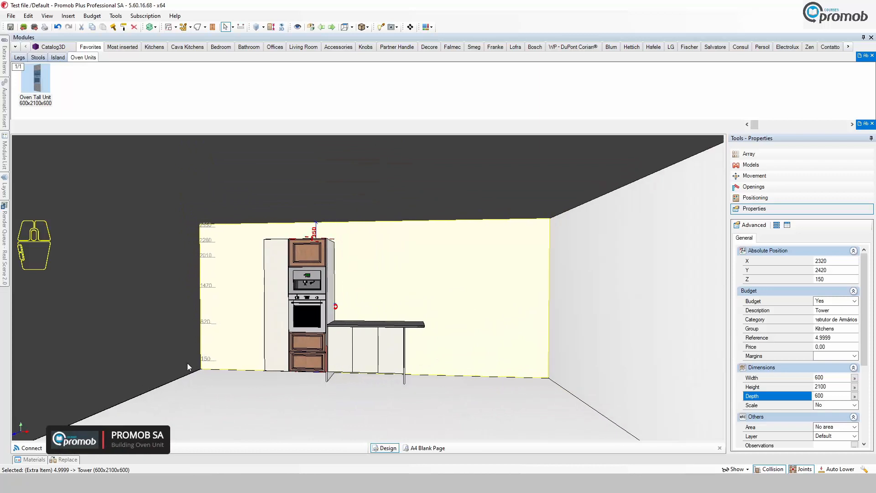